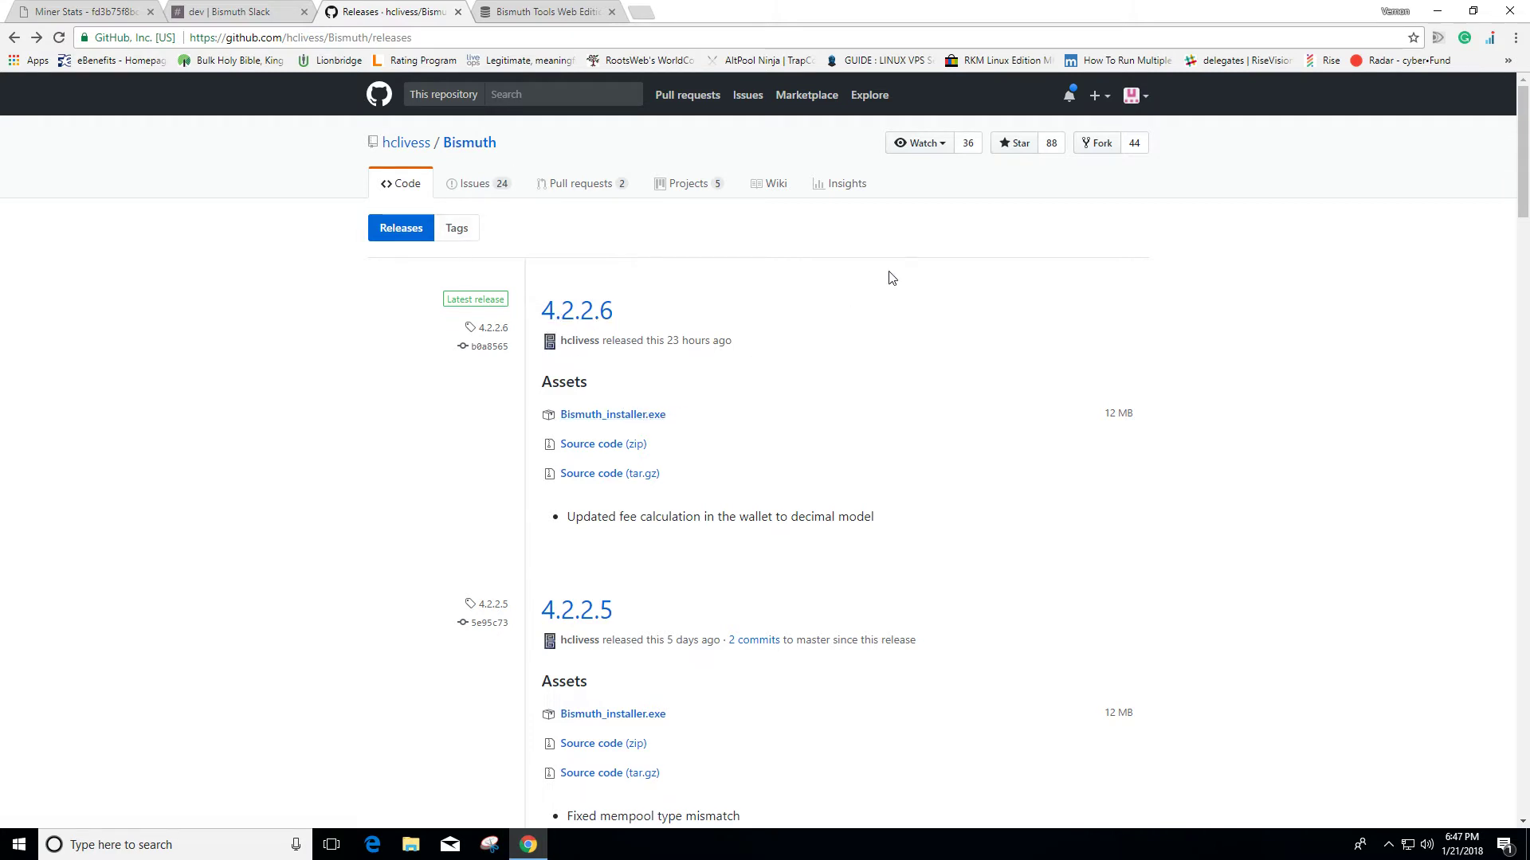
Step: Minimize the browser showing the Bismuth 4.2.2.6 releases page to reveal the desktop
click(1435, 16)
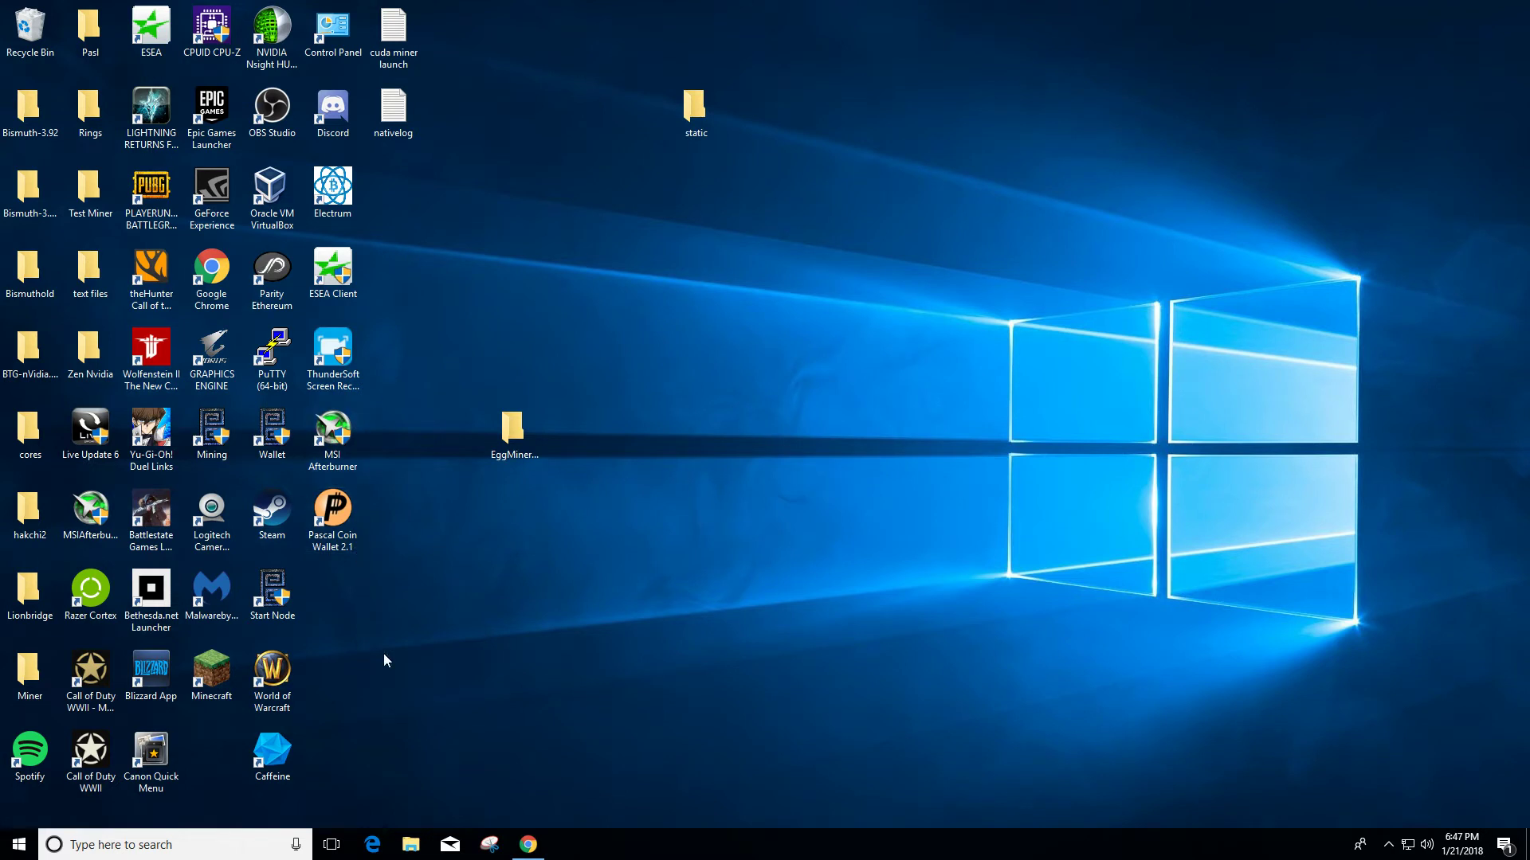
Step: Launch the Start Node shortcut, centre its console and widen it so full log lines fit
click(280, 443)
click(279, 593)
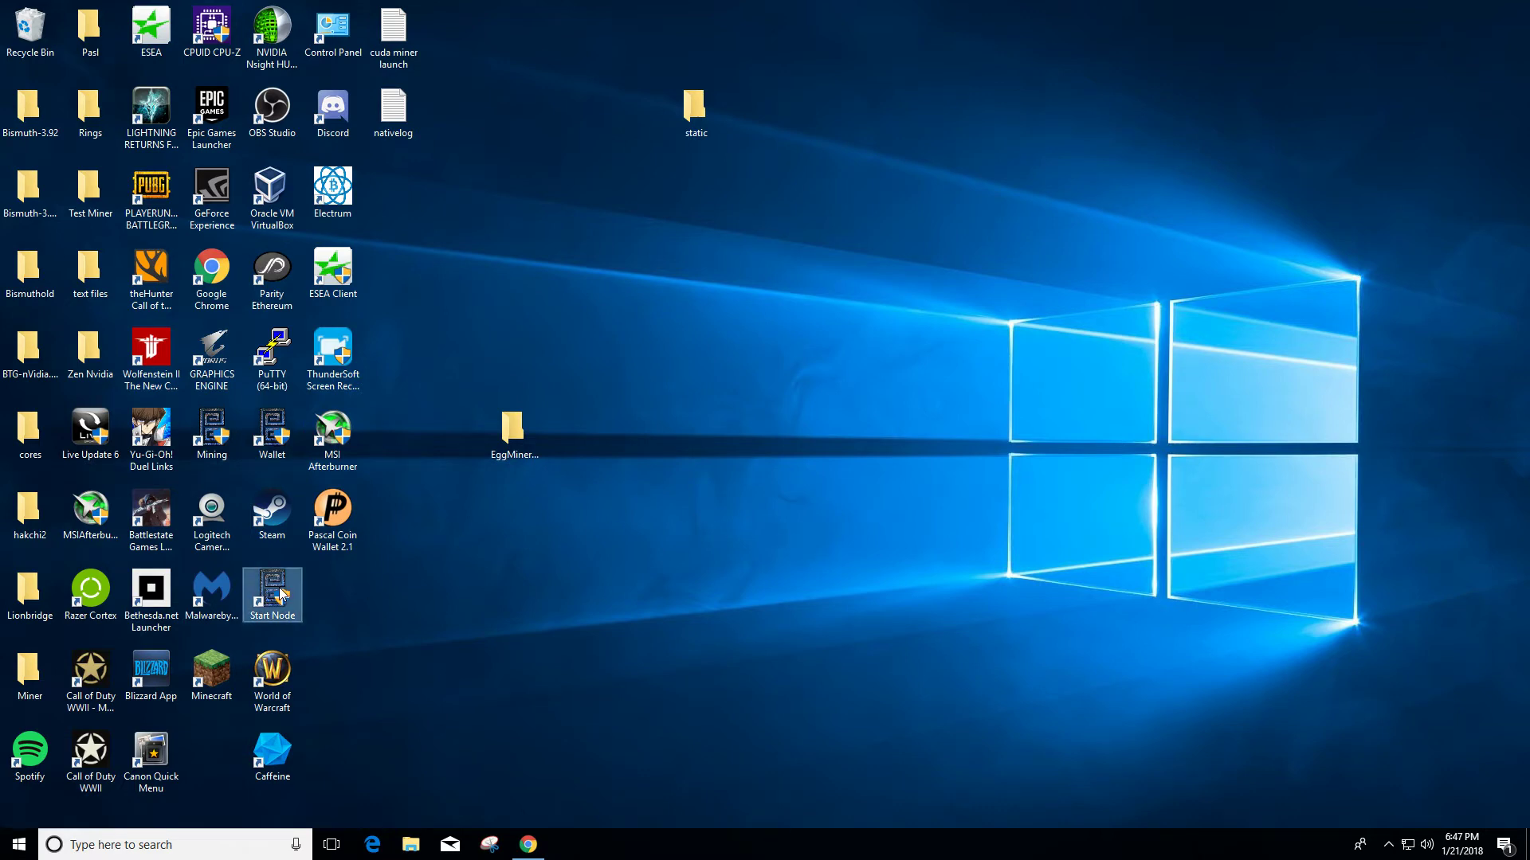
double_click(280, 593)
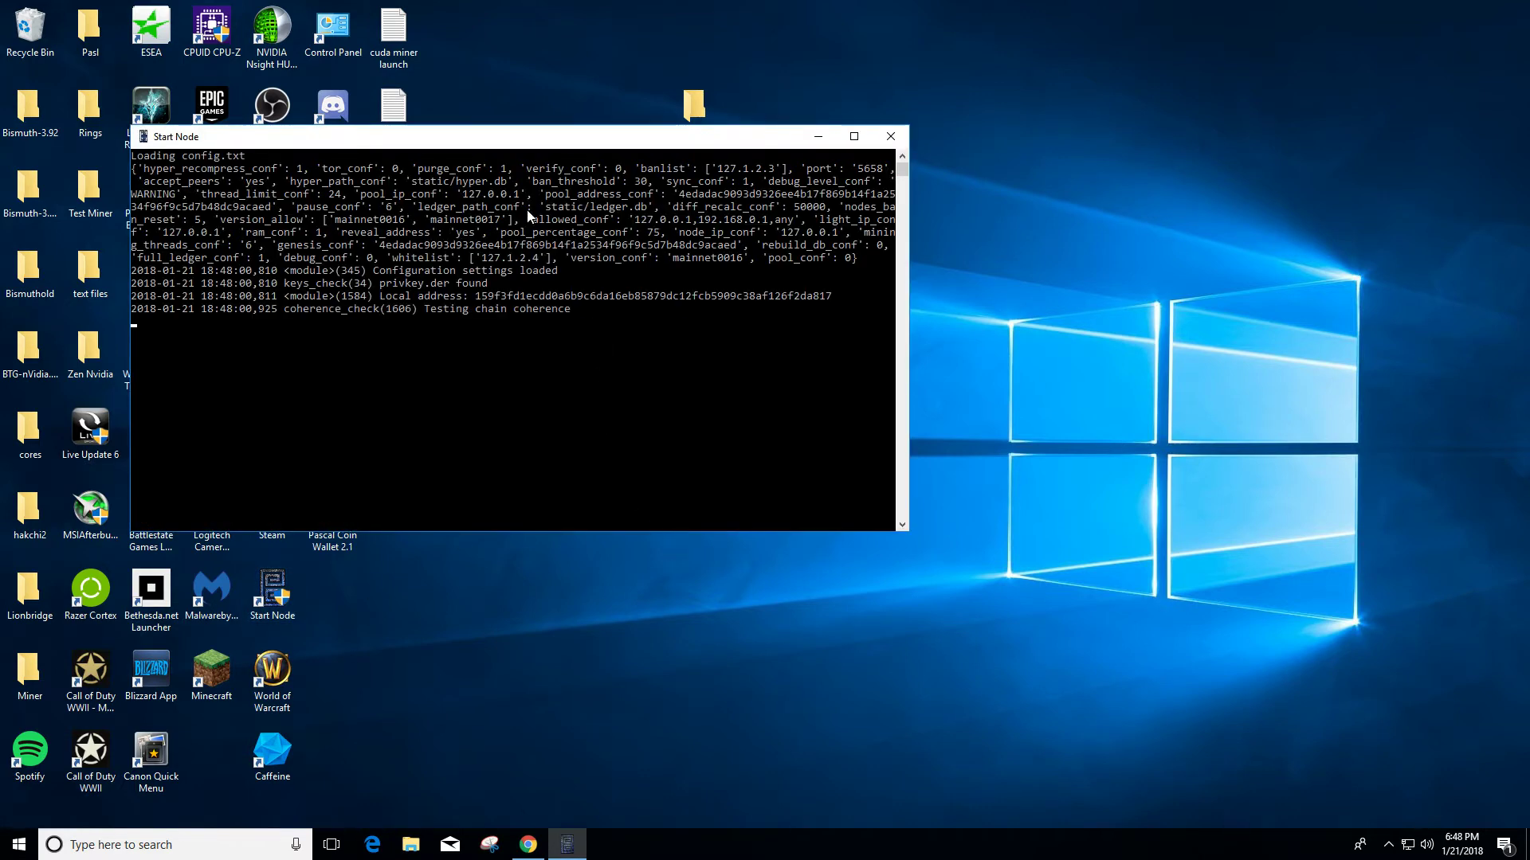
drag(478, 141, 752, 176)
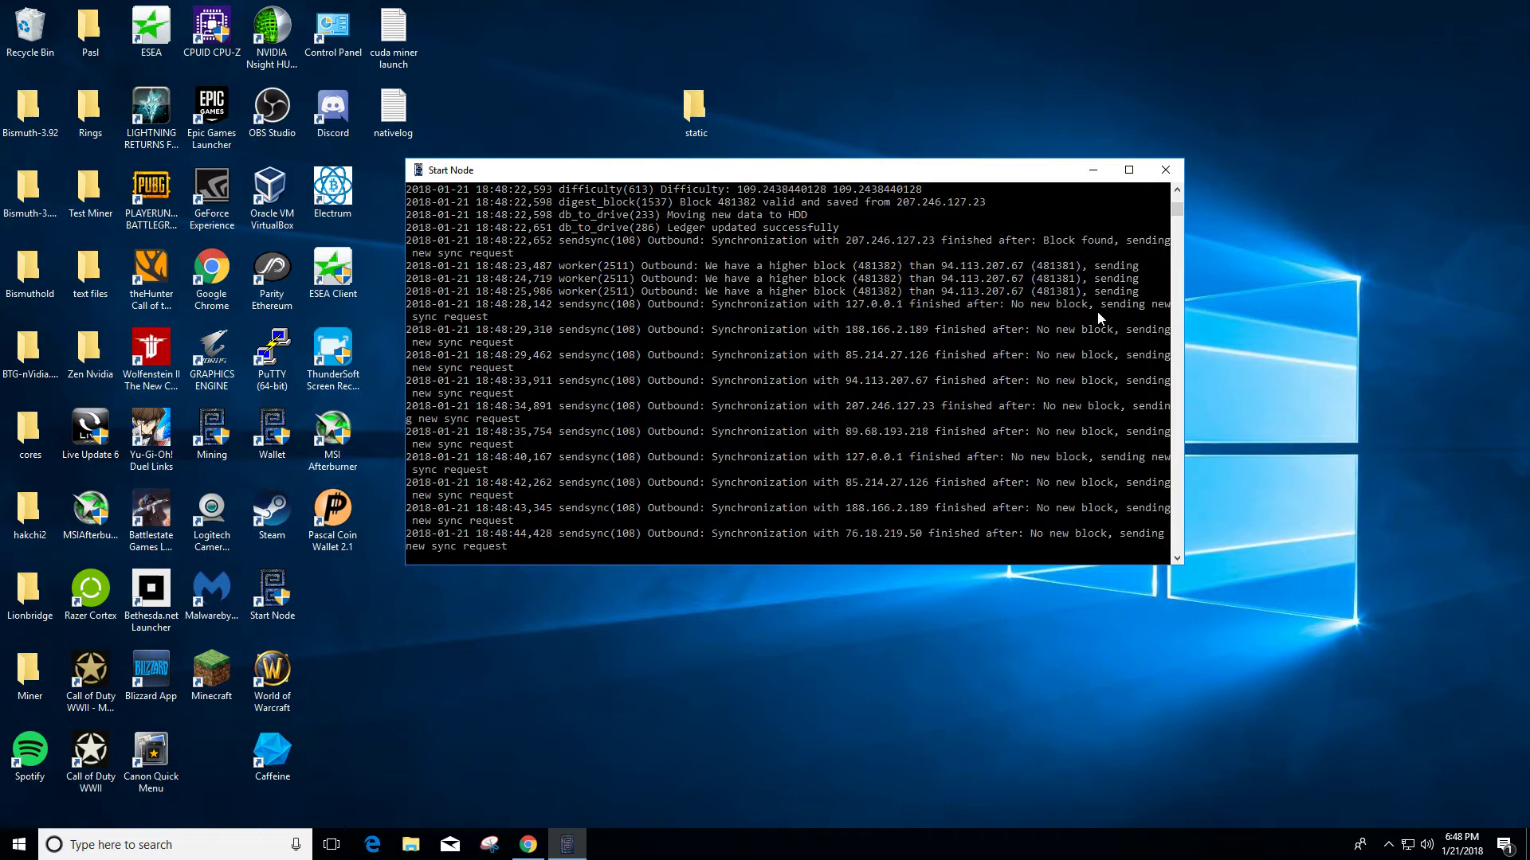
drag(1184, 329, 1411, 341)
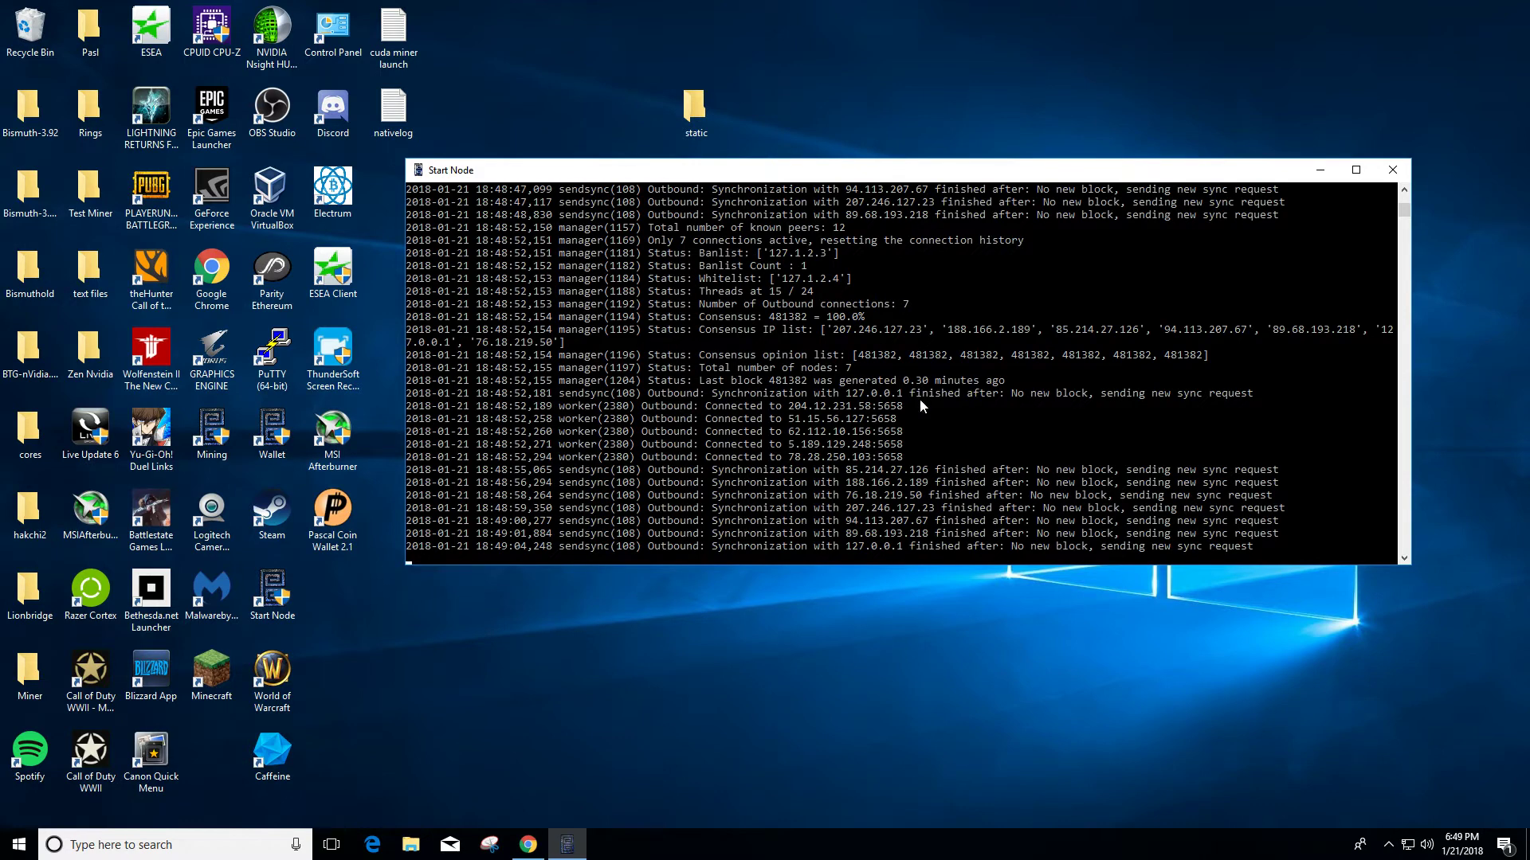
Step: Open the Light Wallet from its shortcut, then close both the wallet and the node console
click(262, 435)
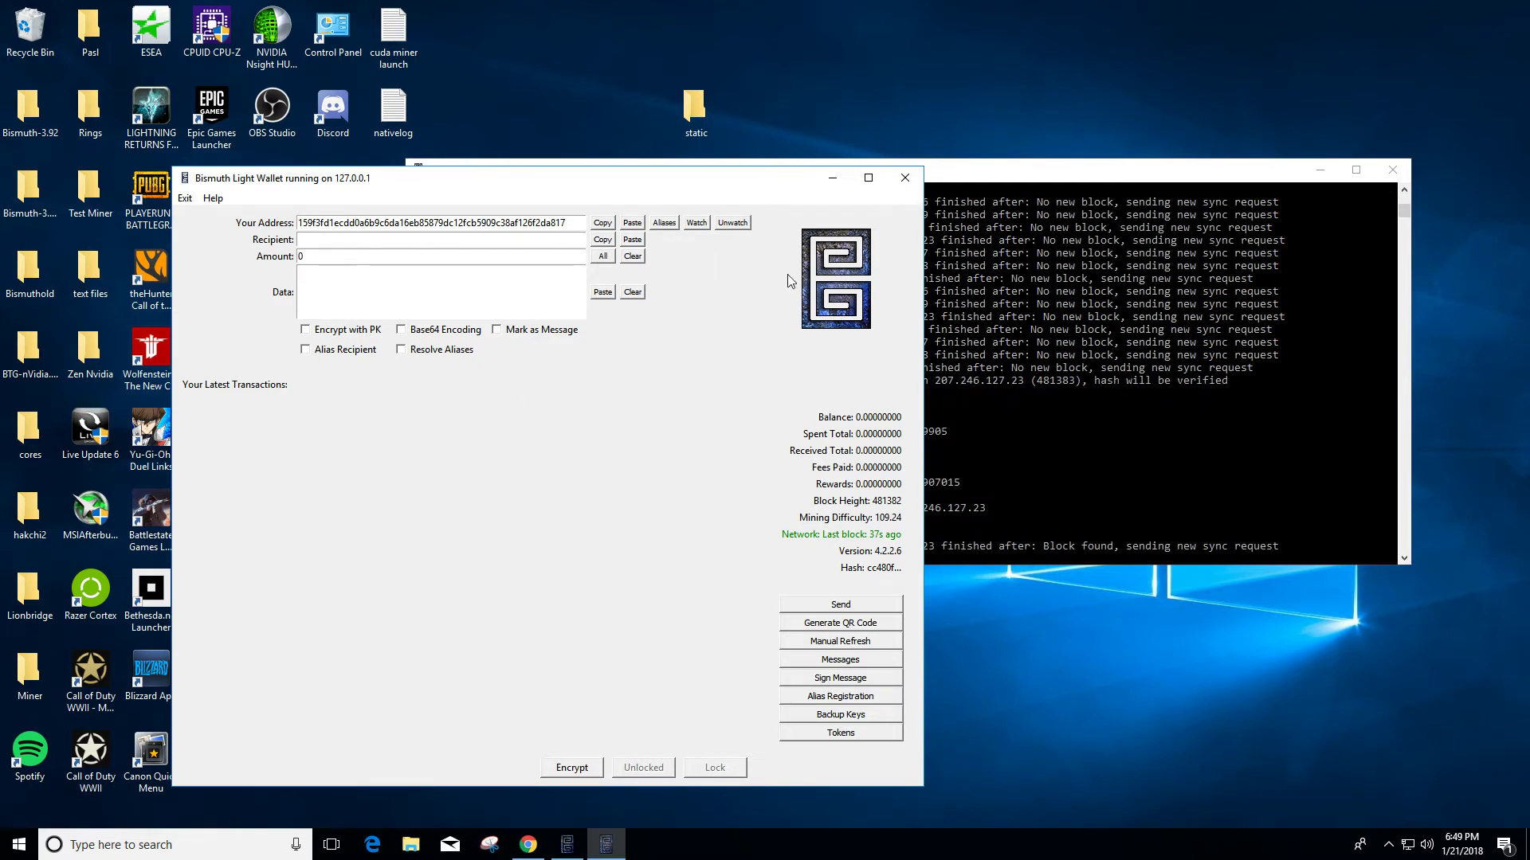
click(905, 178)
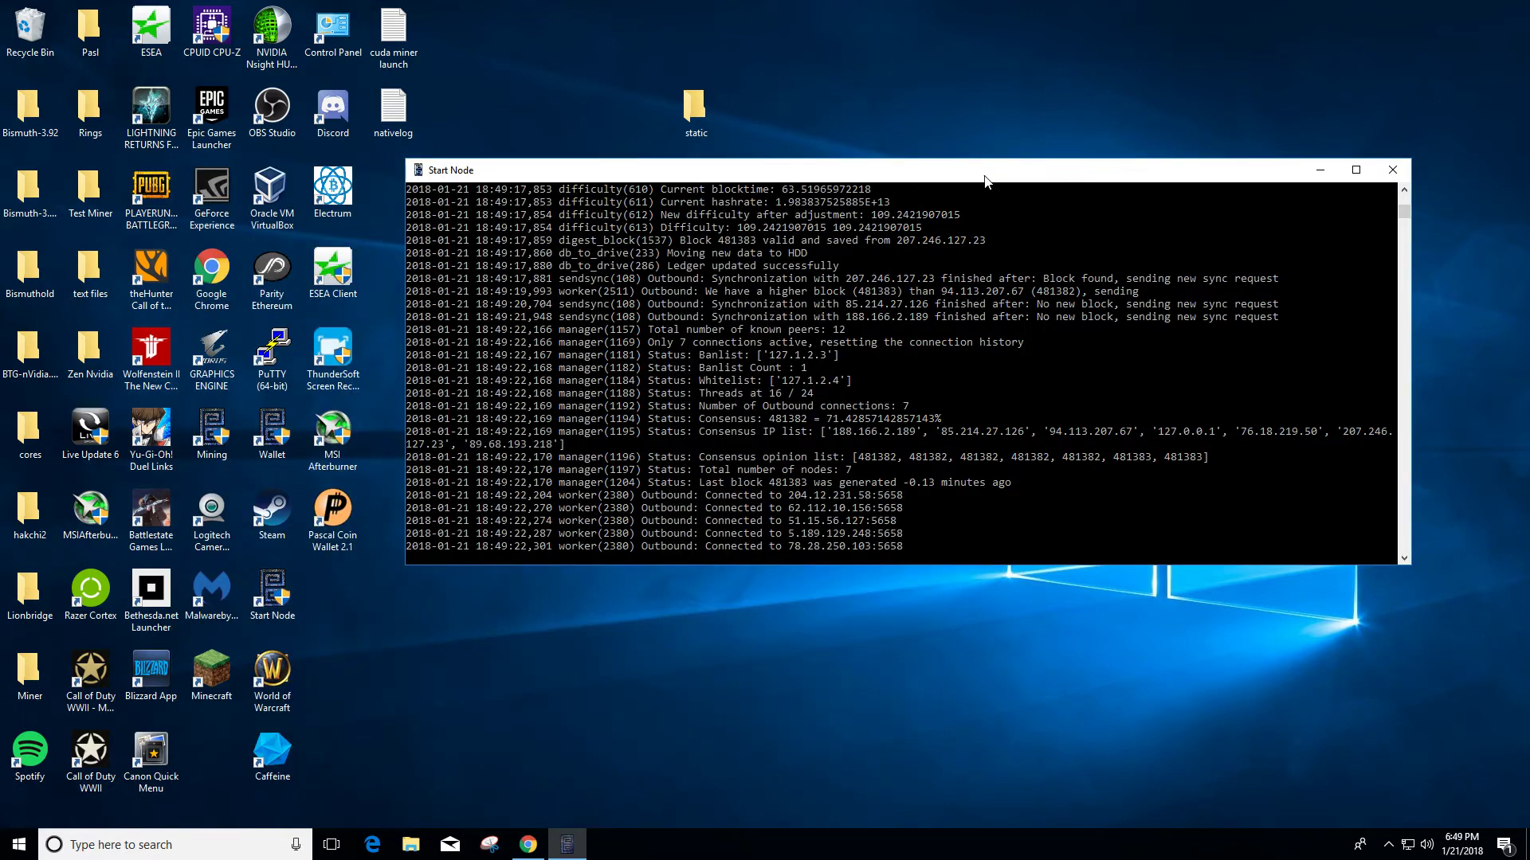
click(1391, 169)
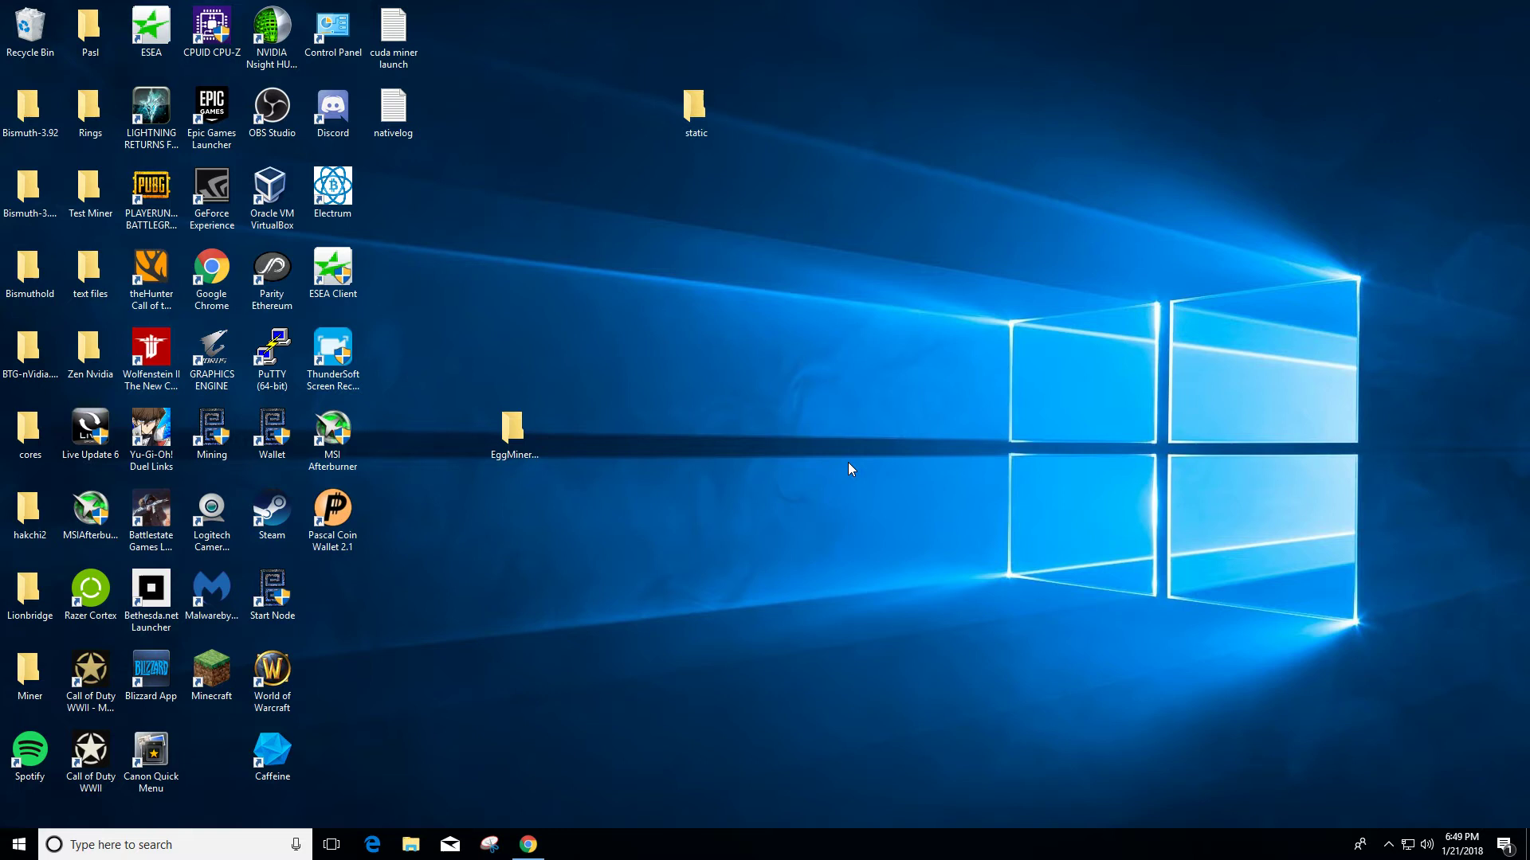
Step: Browse E:\Bismuth\static with the 1.21 GB ledger, then return to the Bismuth folder
click(410, 845)
scroll(476, 550, down, 1)
click(476, 558)
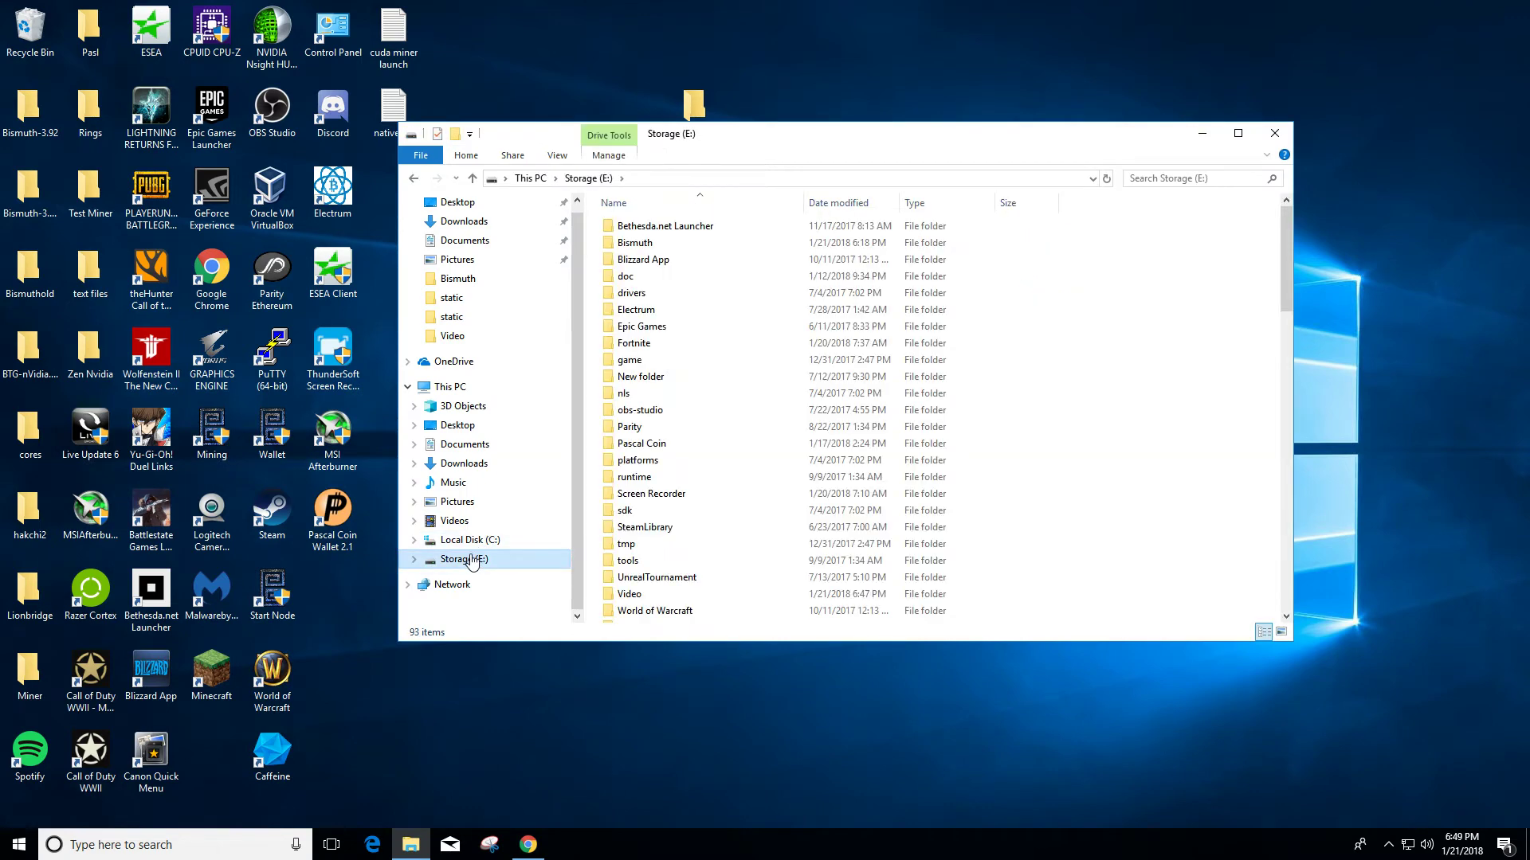
double_click(632, 242)
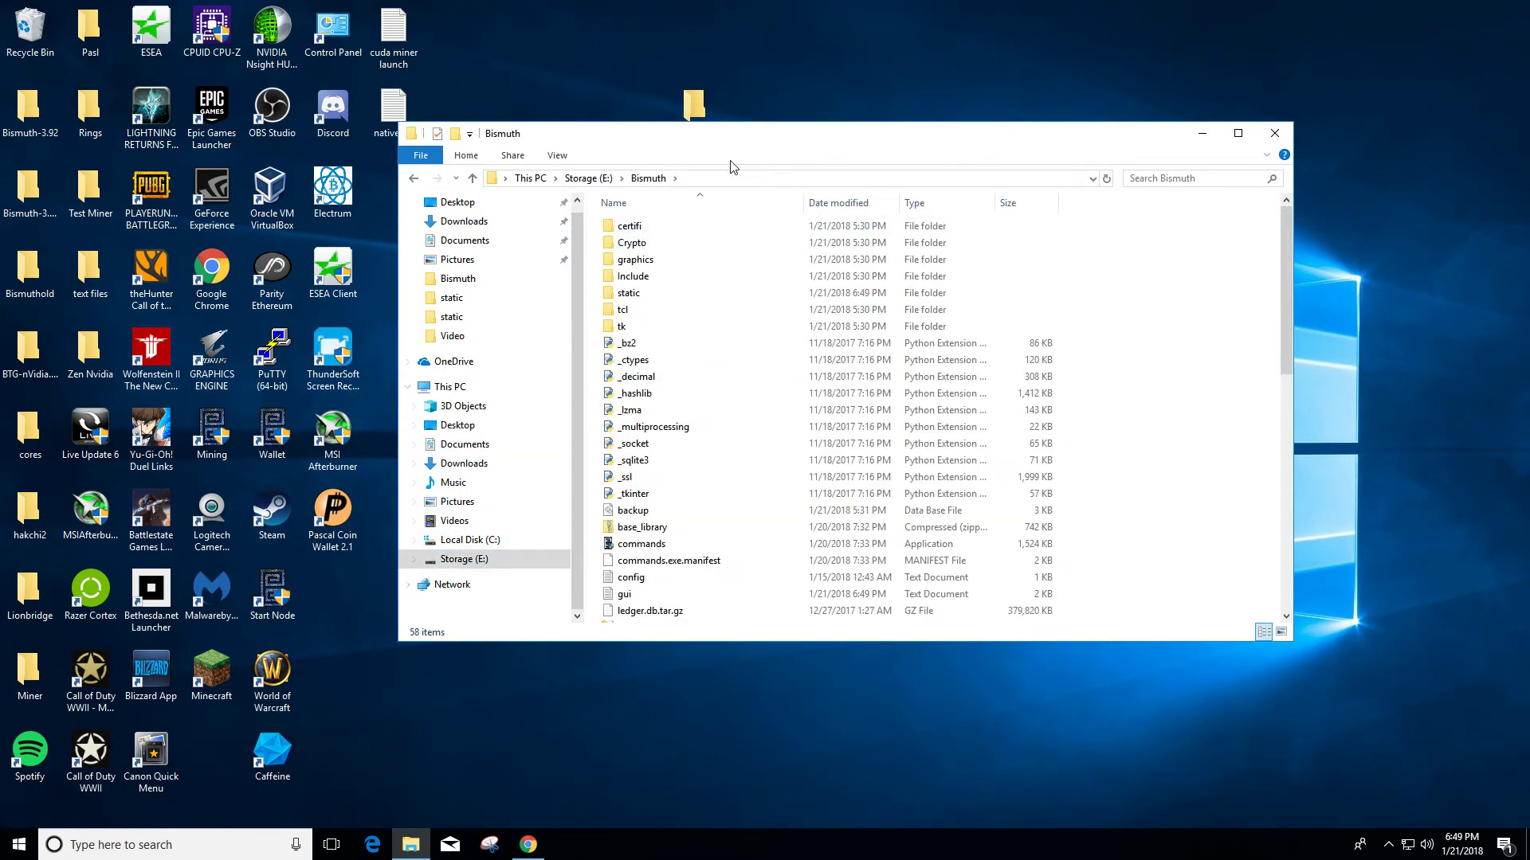
drag(731, 137, 972, 181)
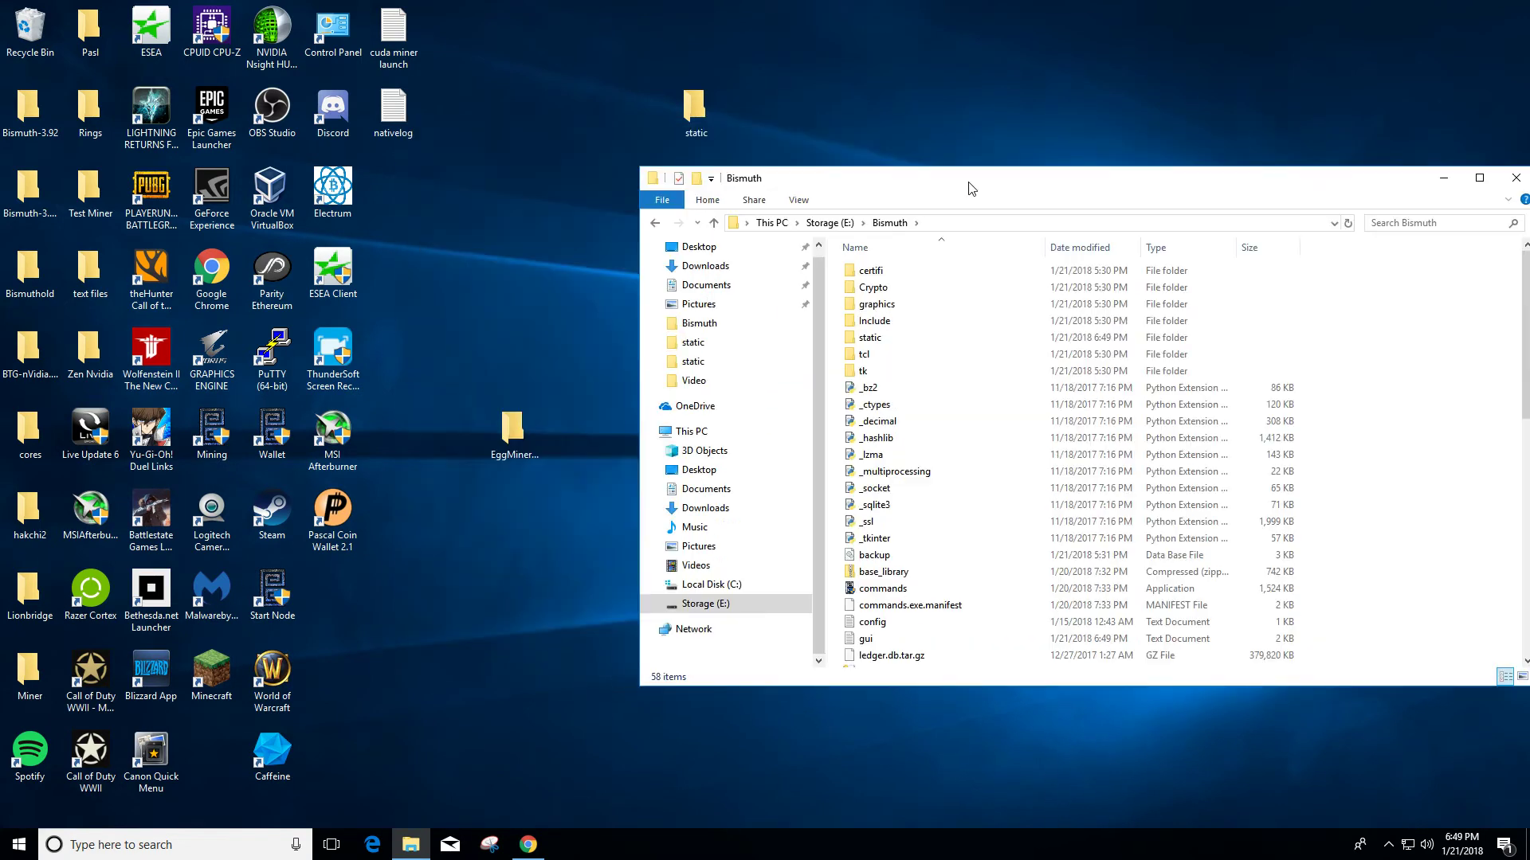
double_click(874, 340)
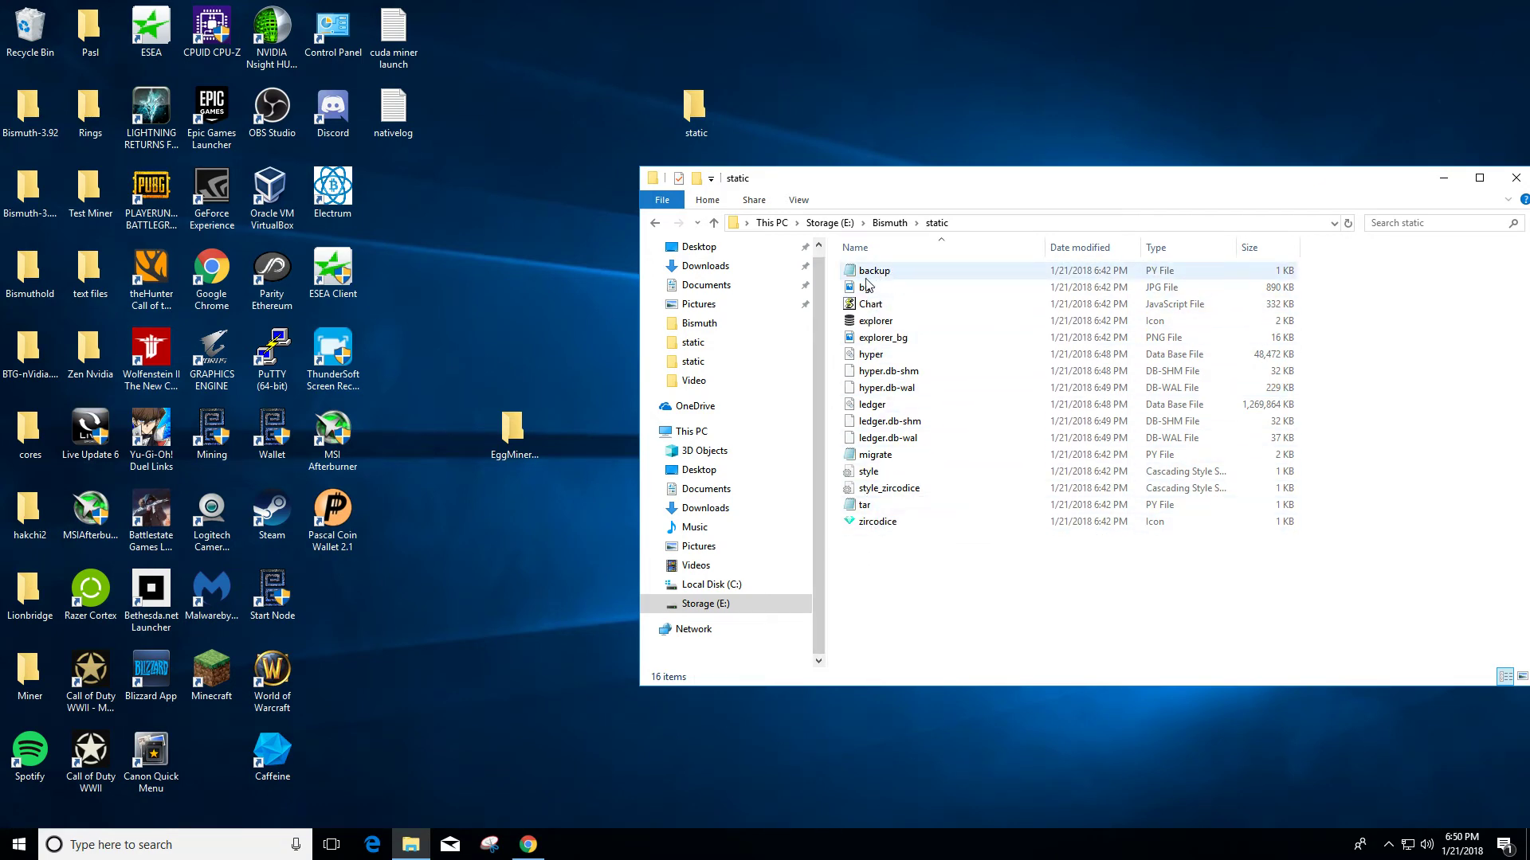
click(655, 223)
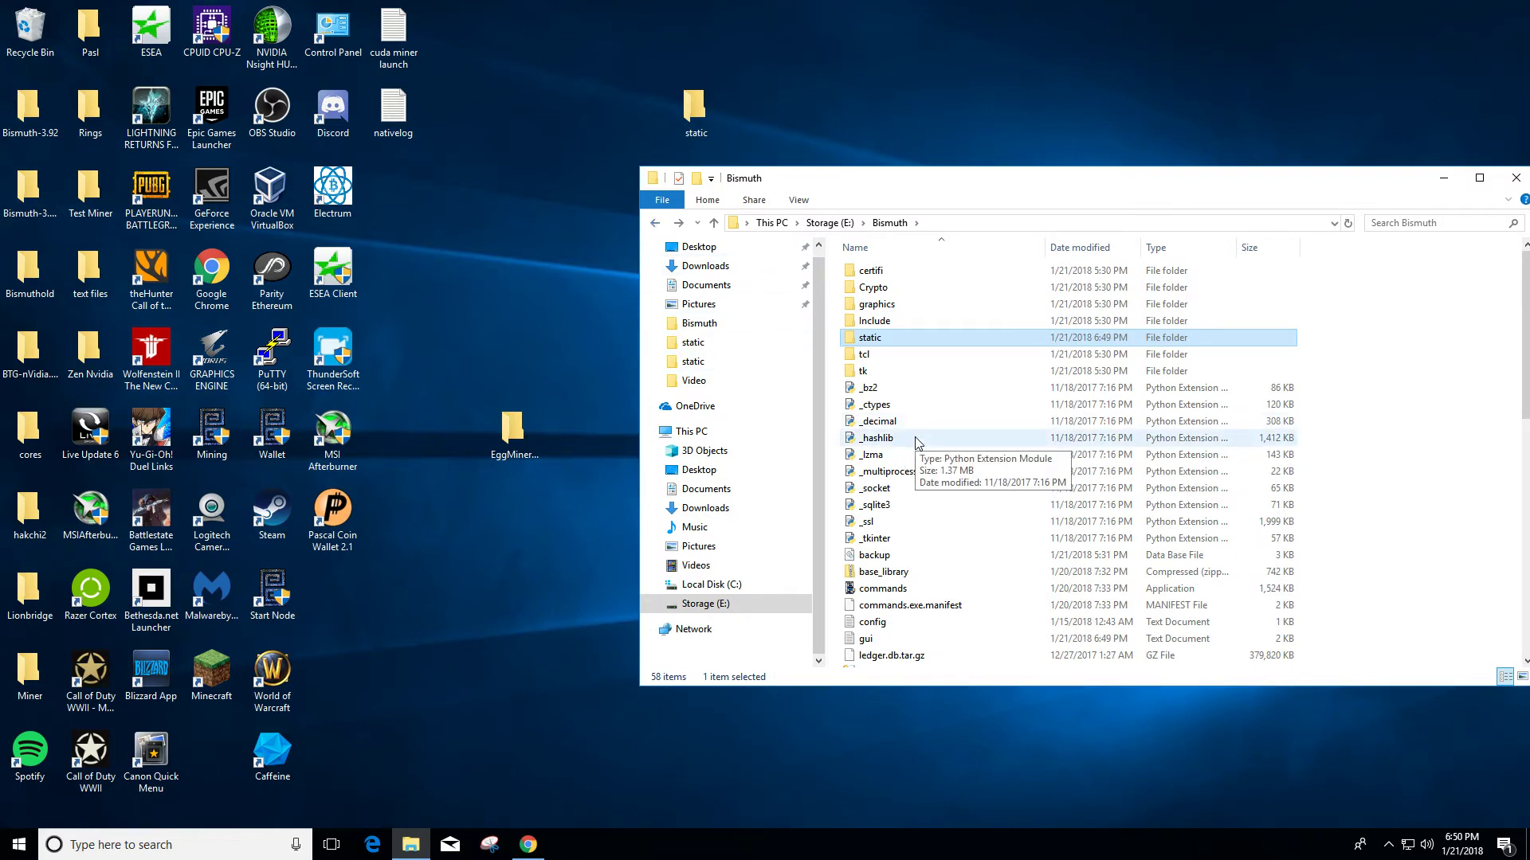
Step: Compare privkey (3.21 KB) and pubkey (812 bytes) file sizes, then minimize Explorer
scroll(917, 443, down, 2)
scroll(917, 443, down, 2)
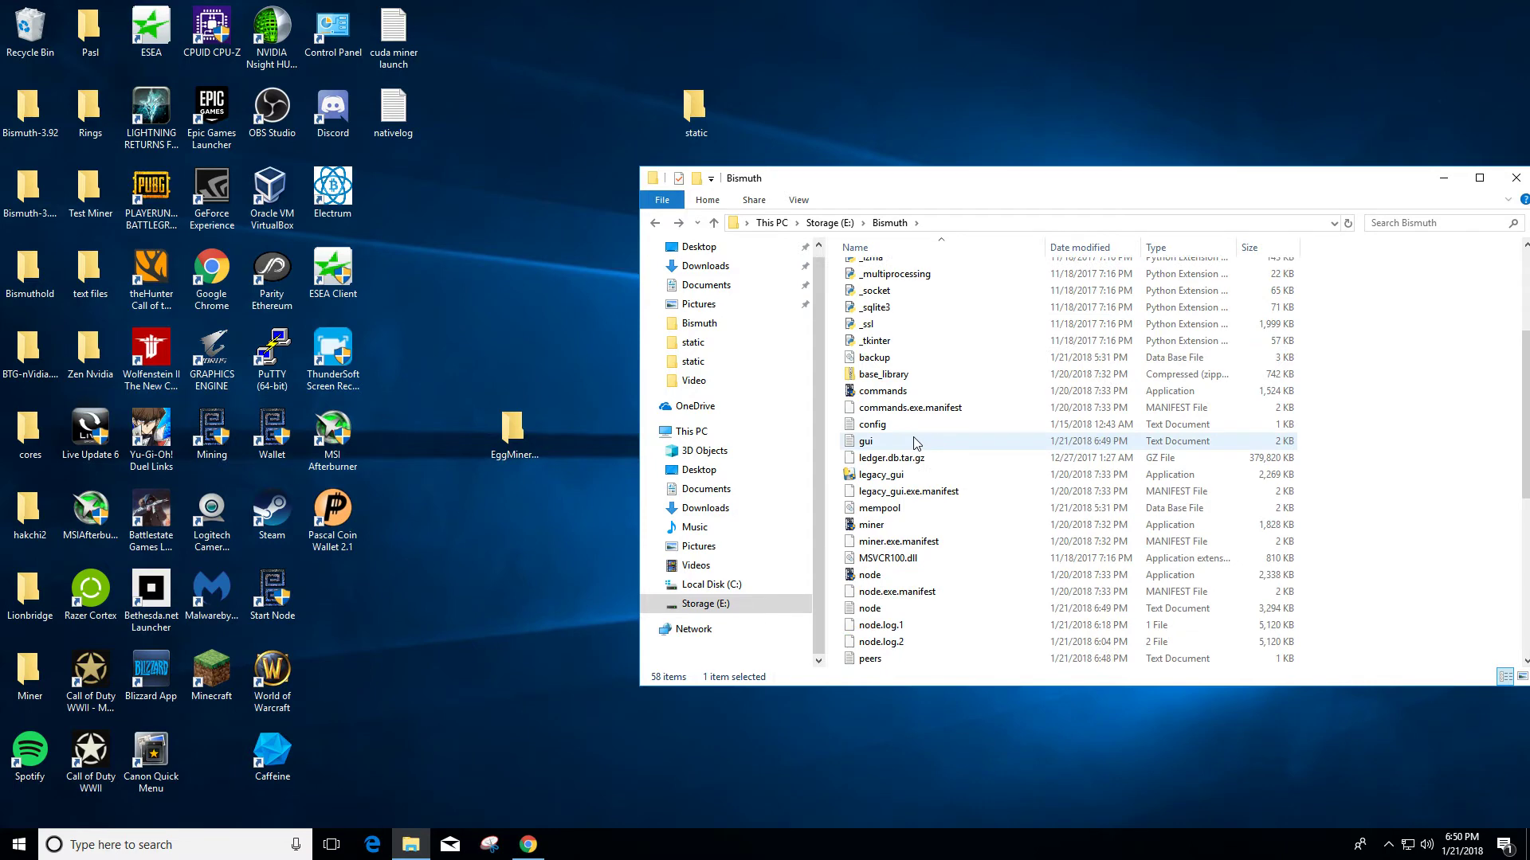
scroll(937, 448, down, 4)
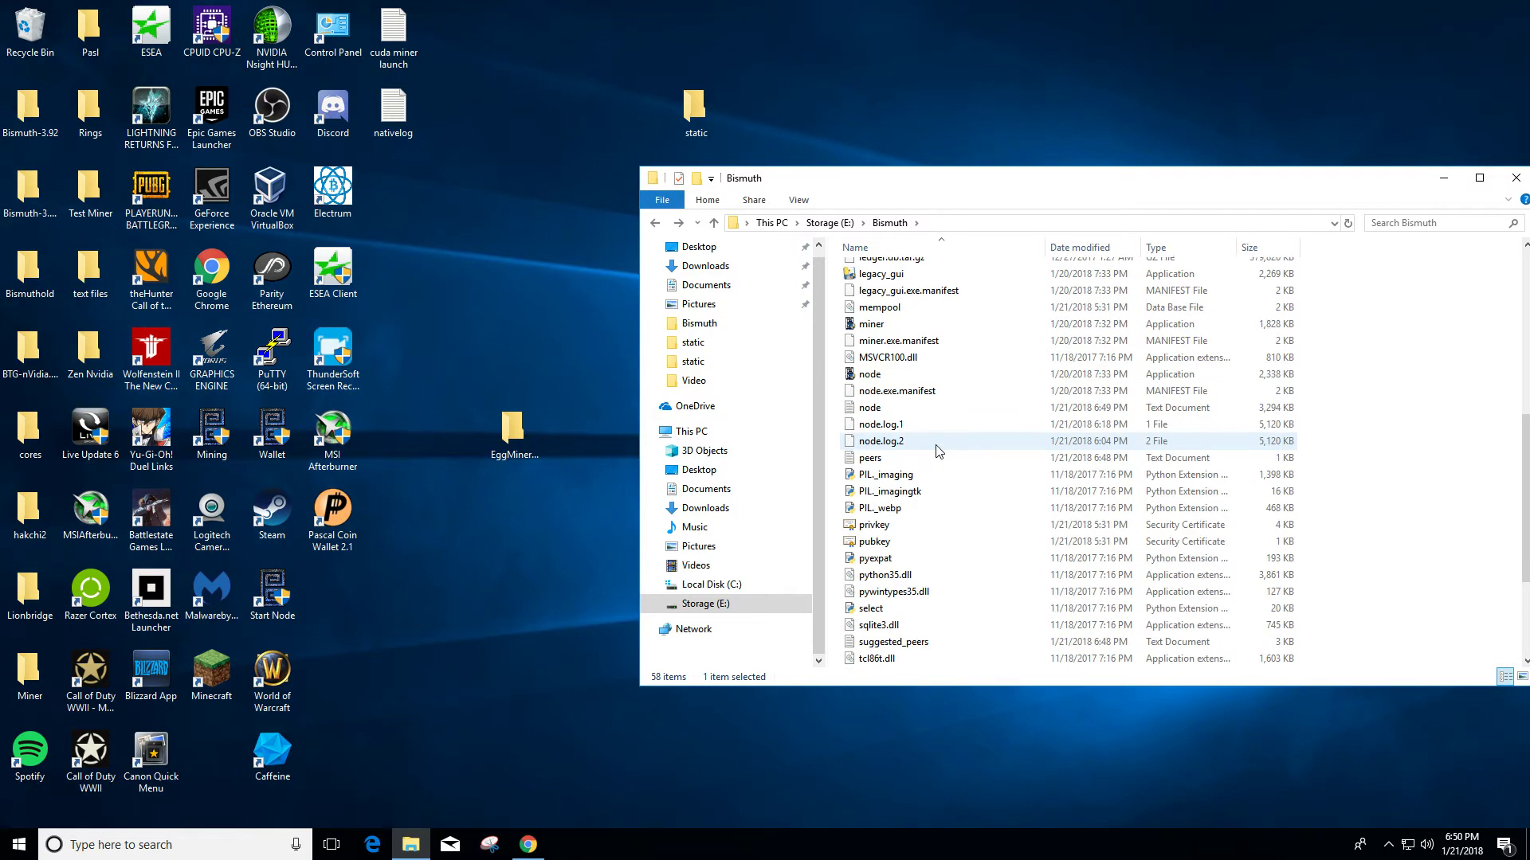
scroll(939, 451, down, 3)
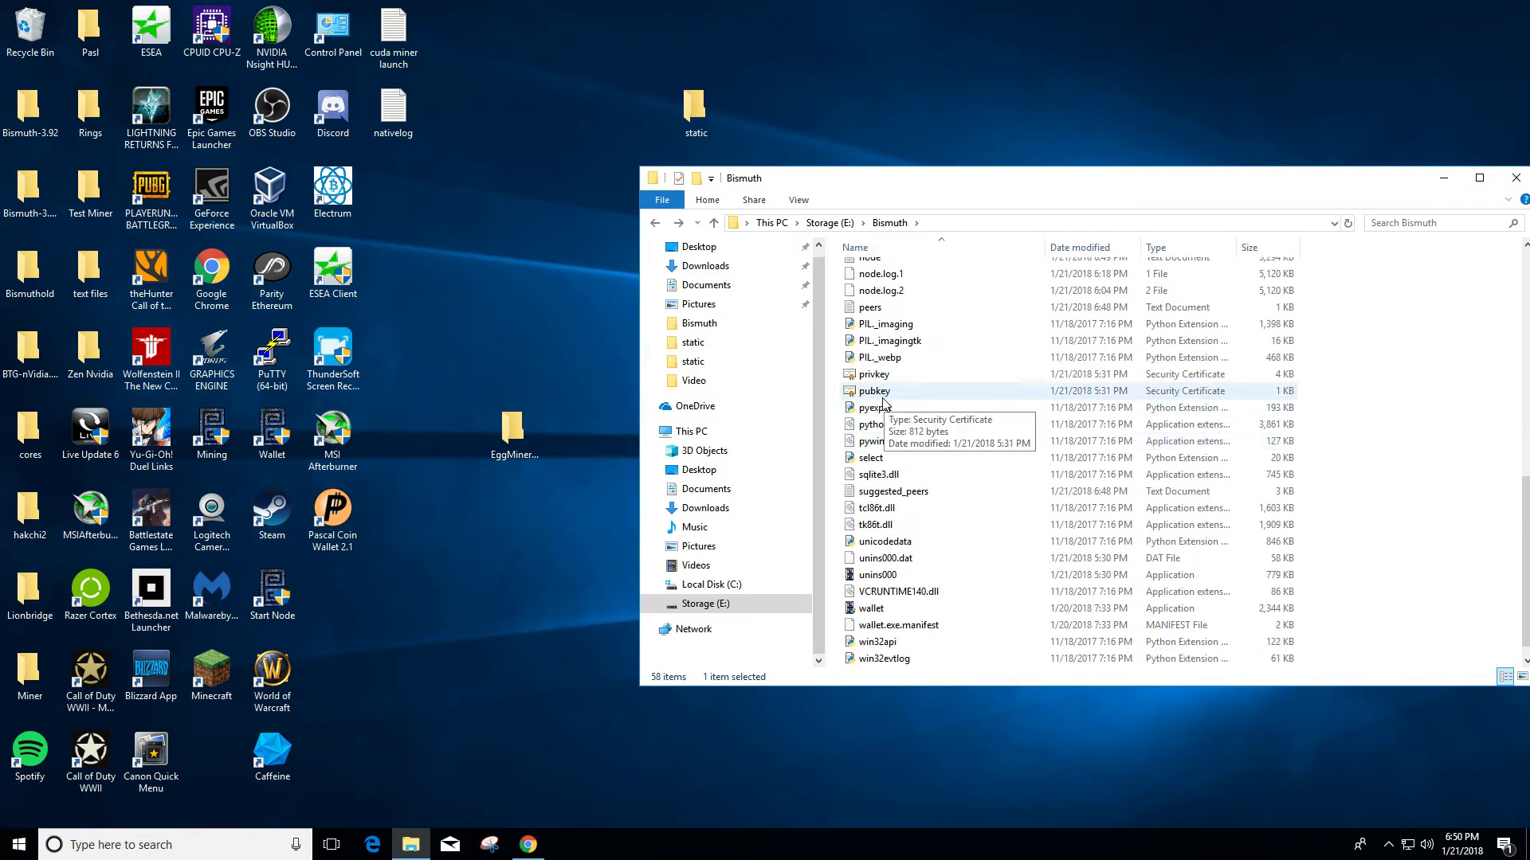
click(876, 377)
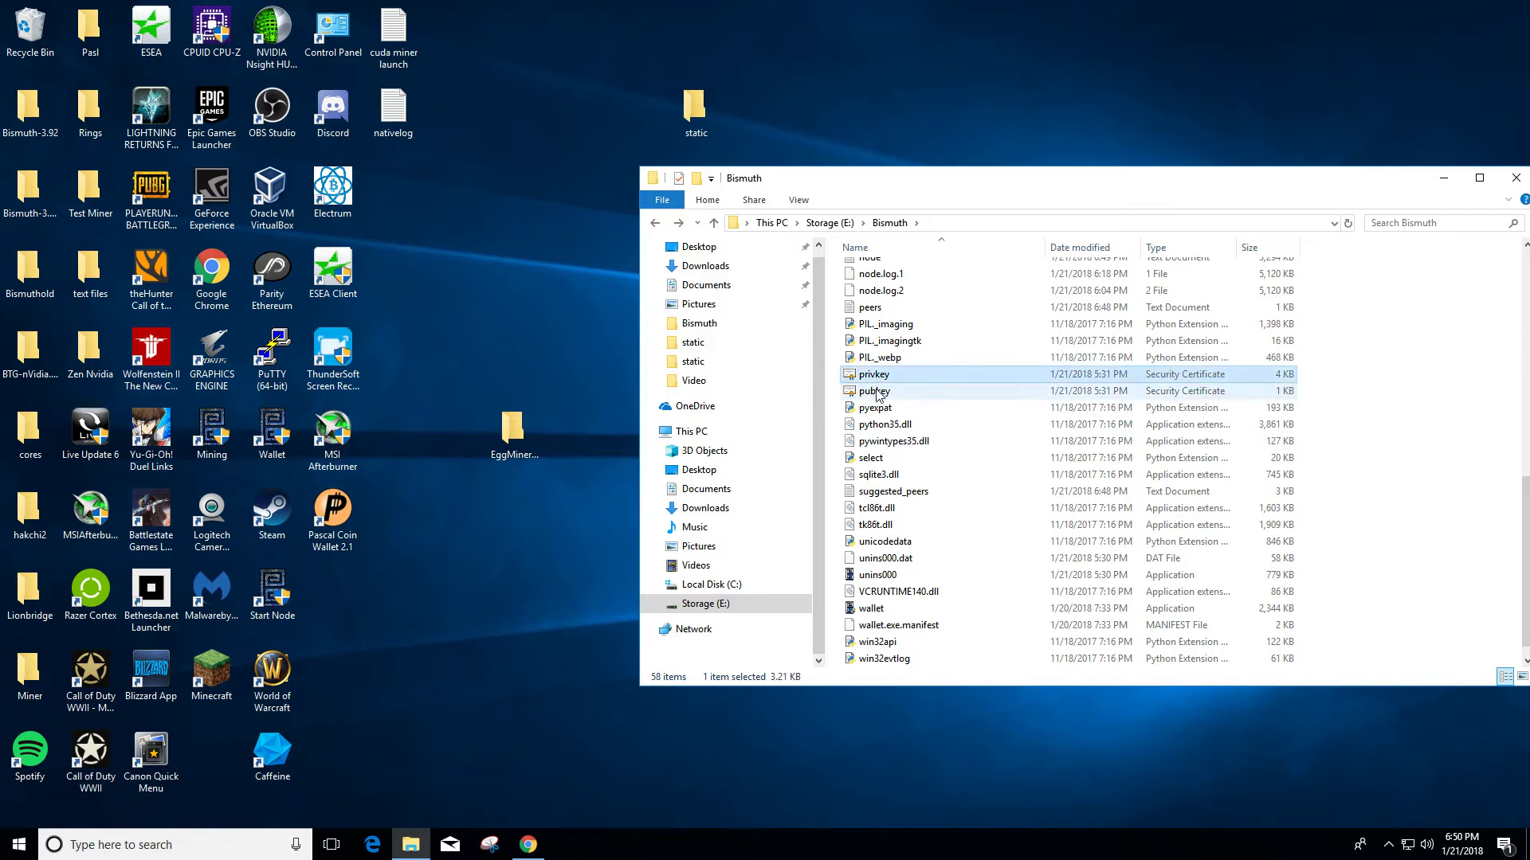
click(879, 394)
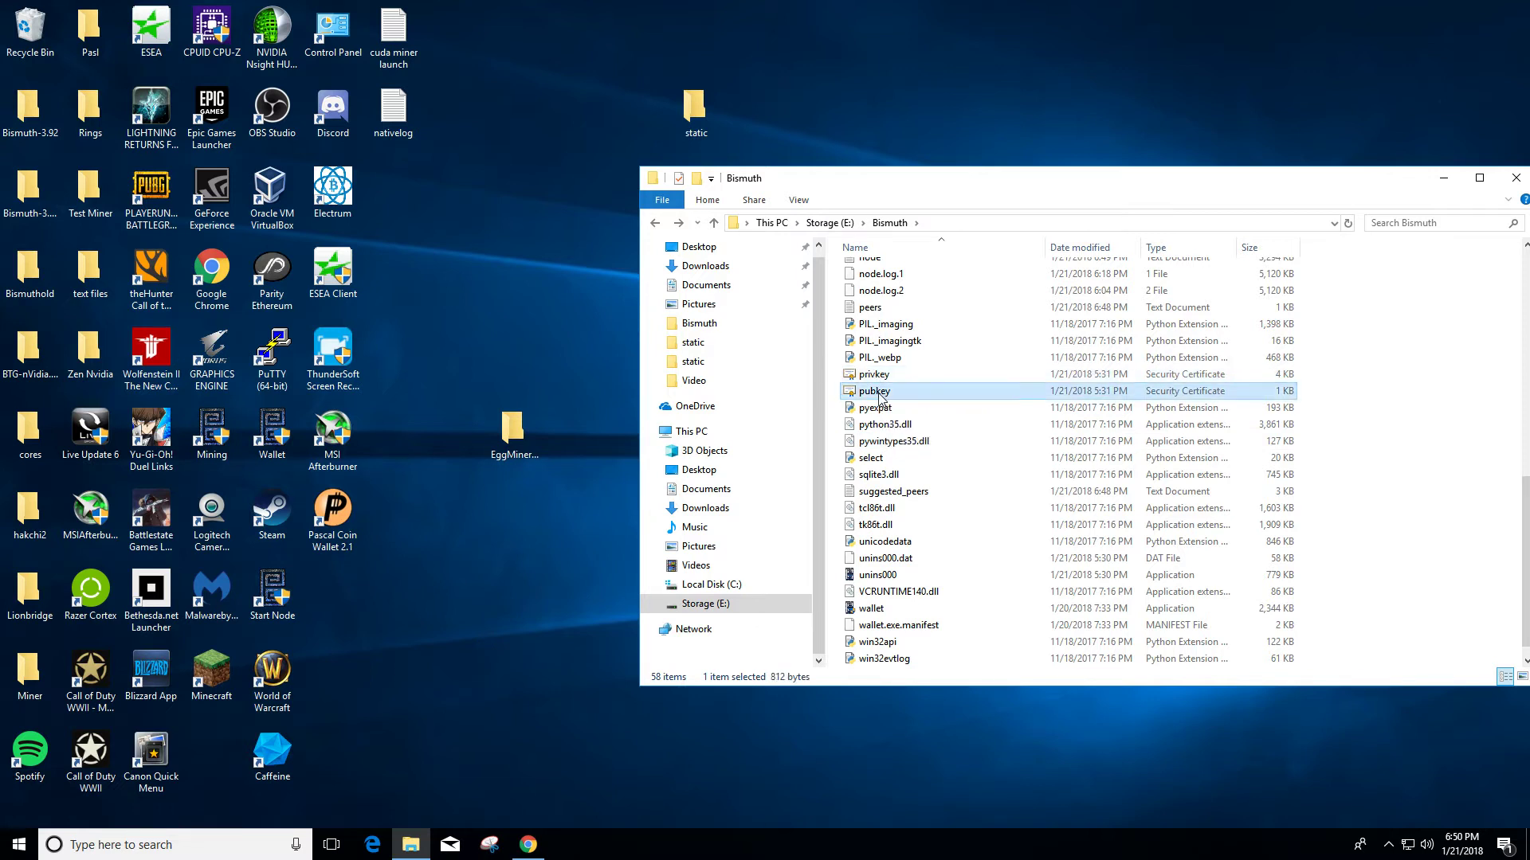
click(883, 381)
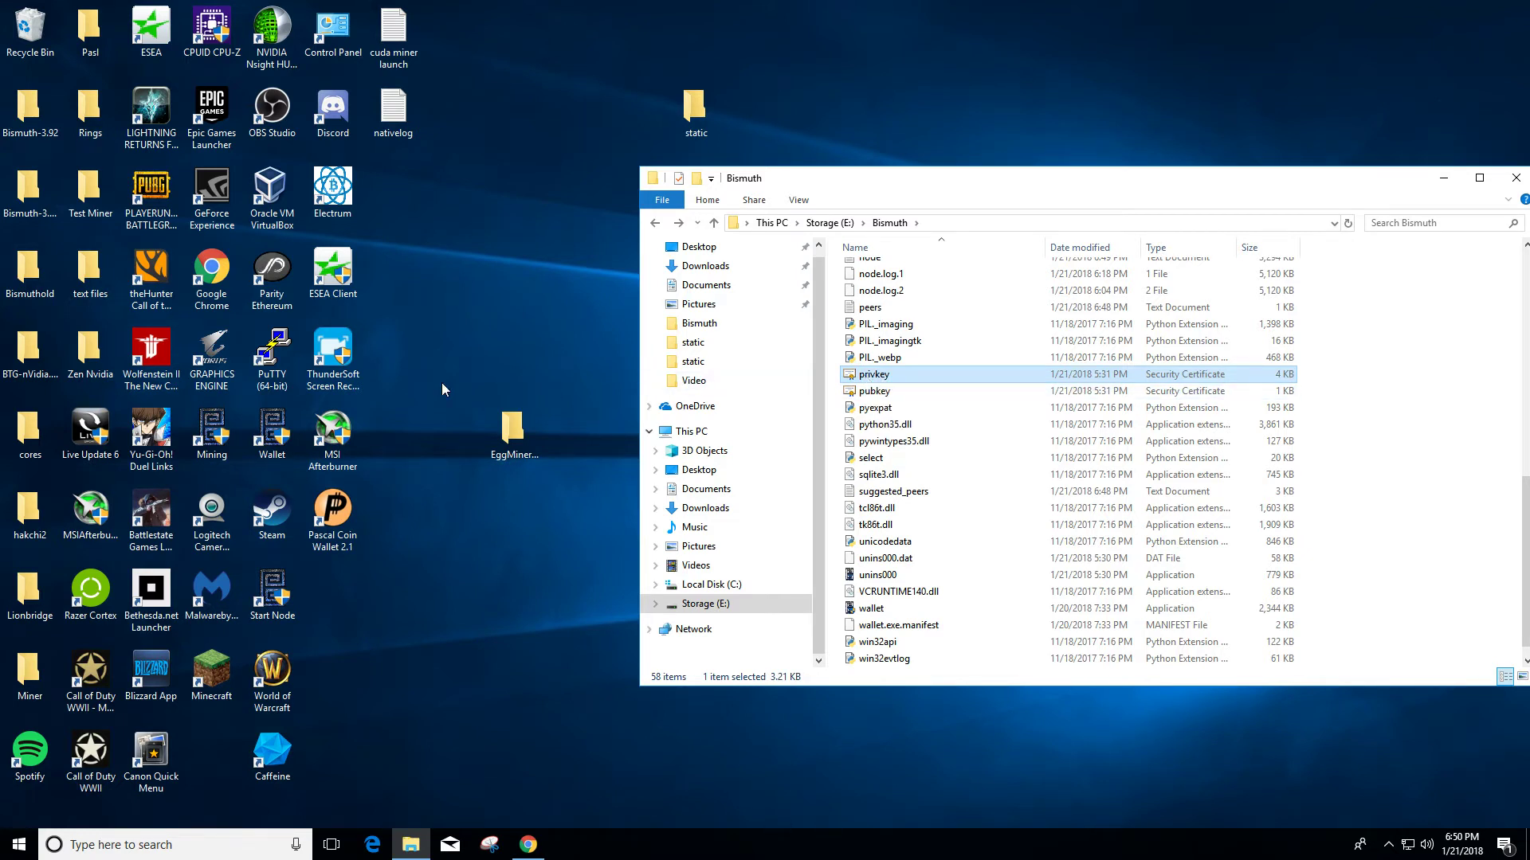
click(1441, 180)
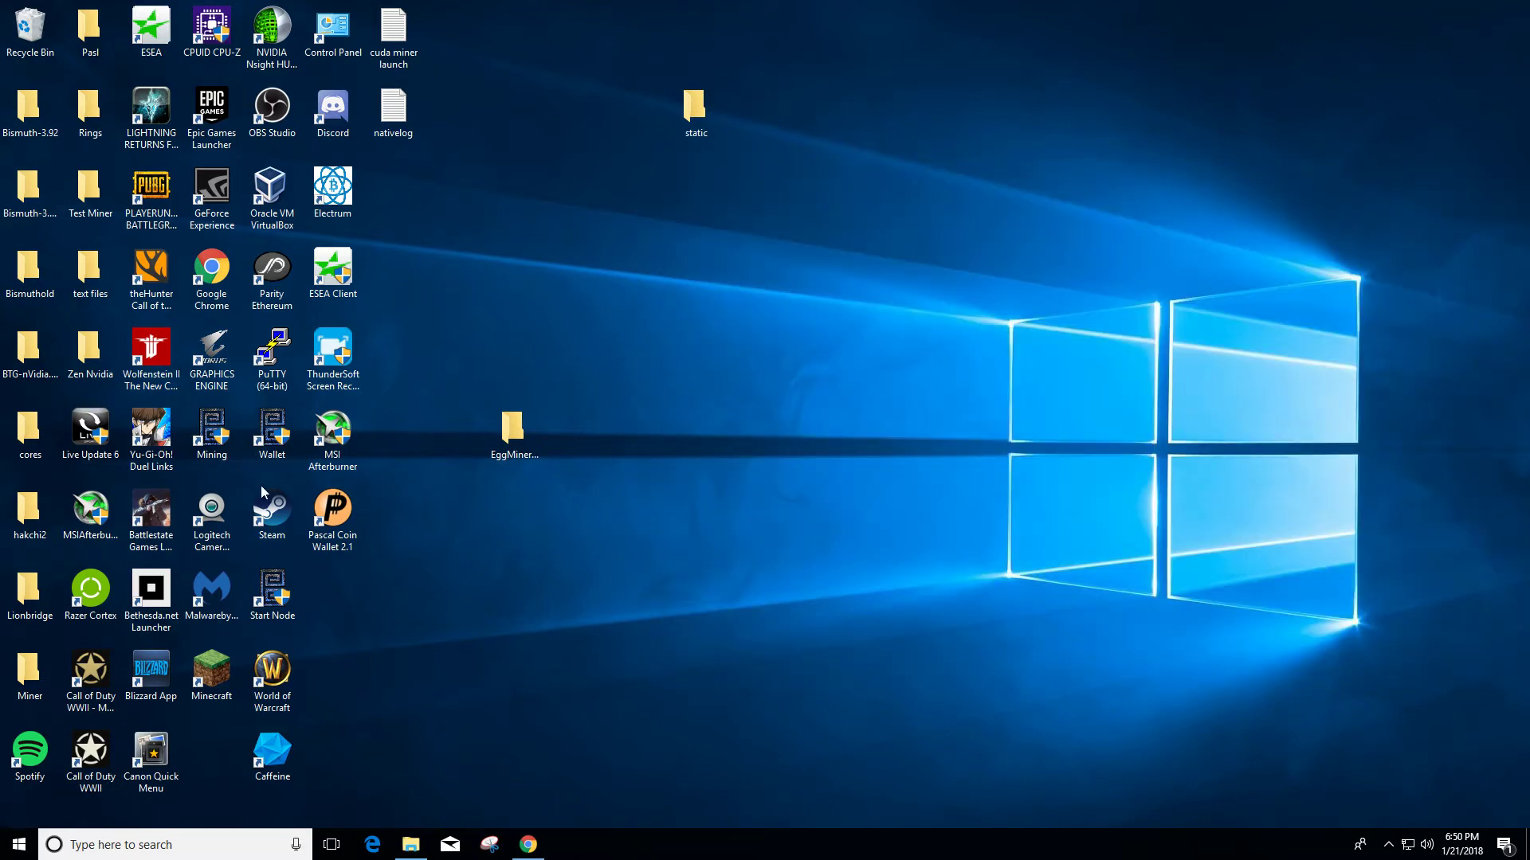
Step: Relaunch the Bismuth node, move its console right, and start the Light Wallet
double_click(280, 613)
drag(478, 203, 707, 177)
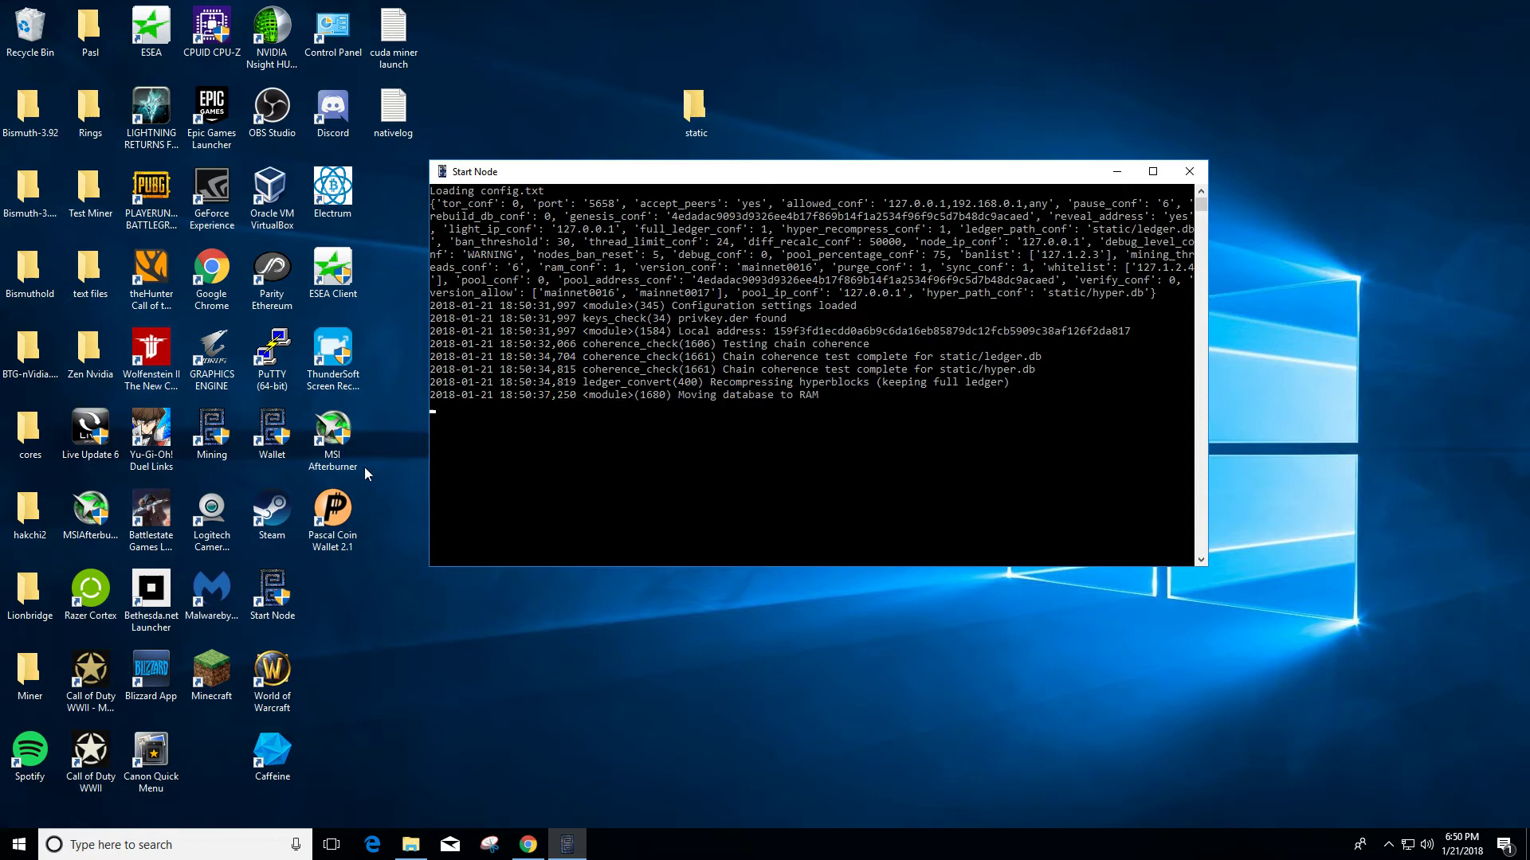
click(271, 434)
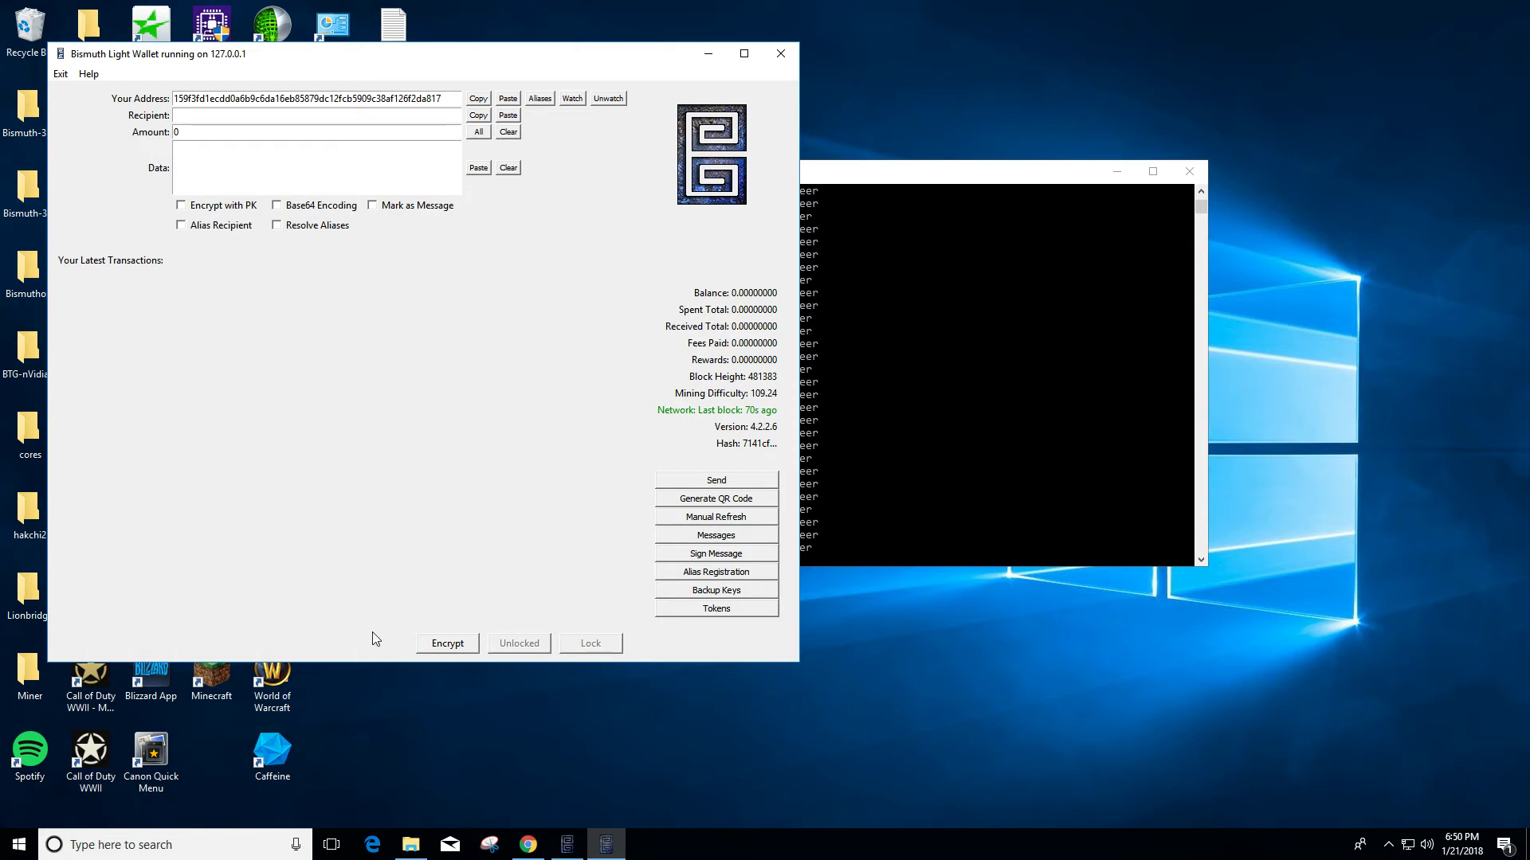
Step: Encrypt the wallet by entering a new password and confirming it
click(450, 646)
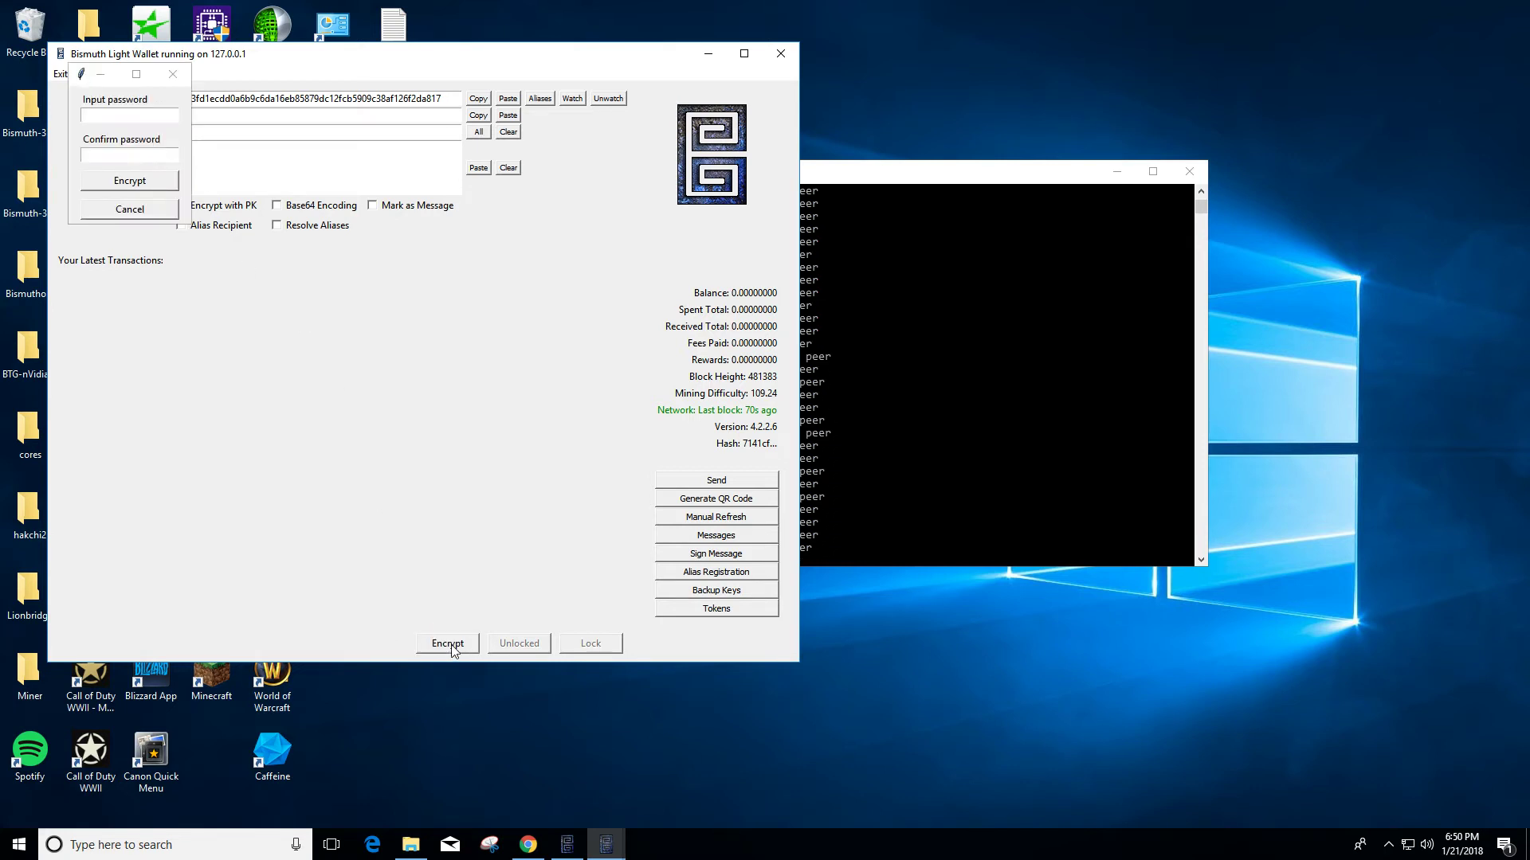
click(157, 116)
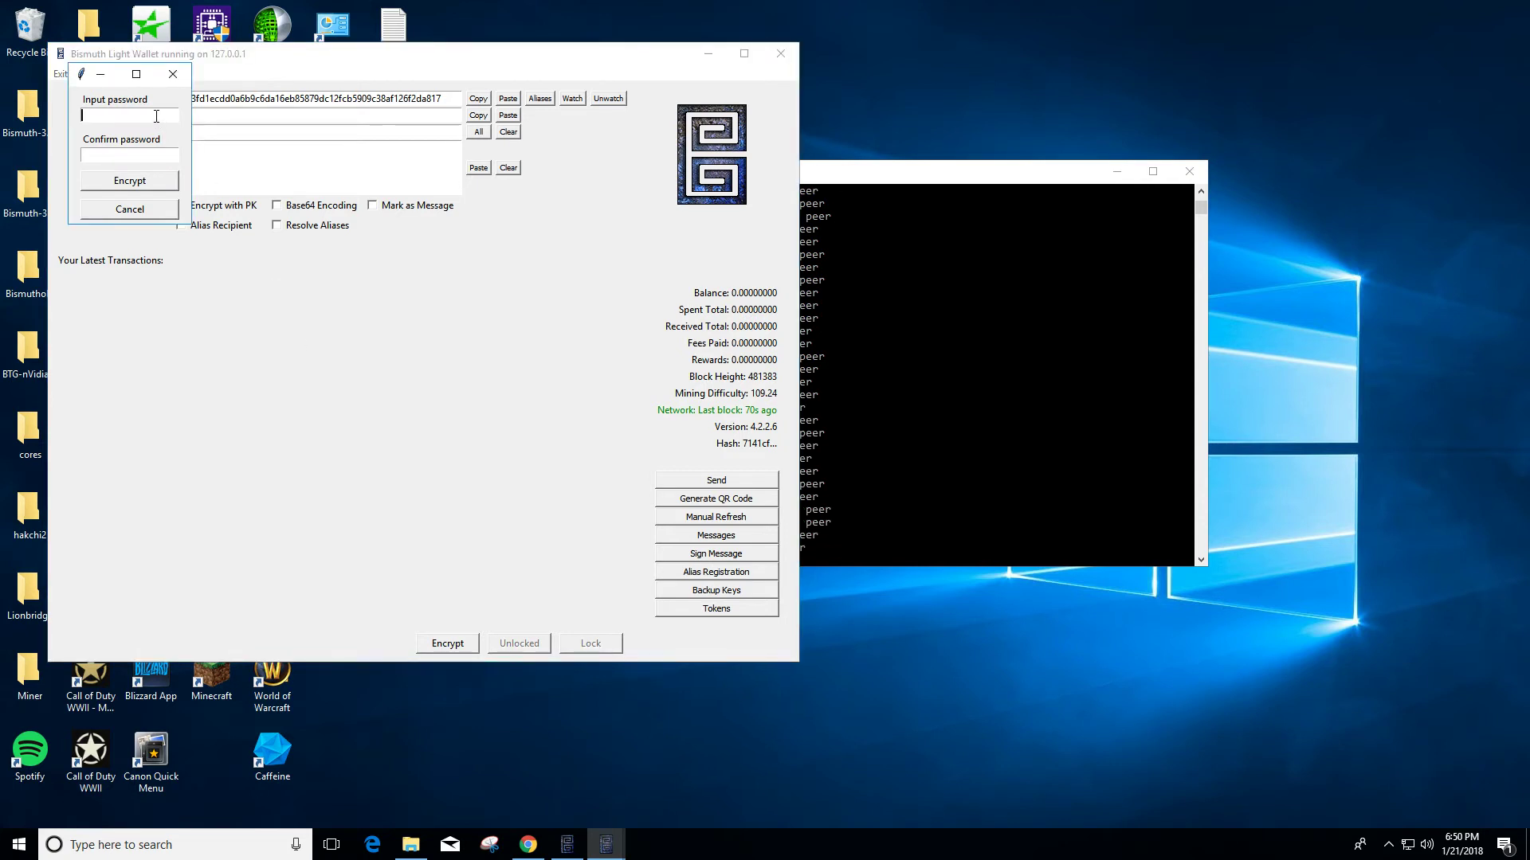
text(****)
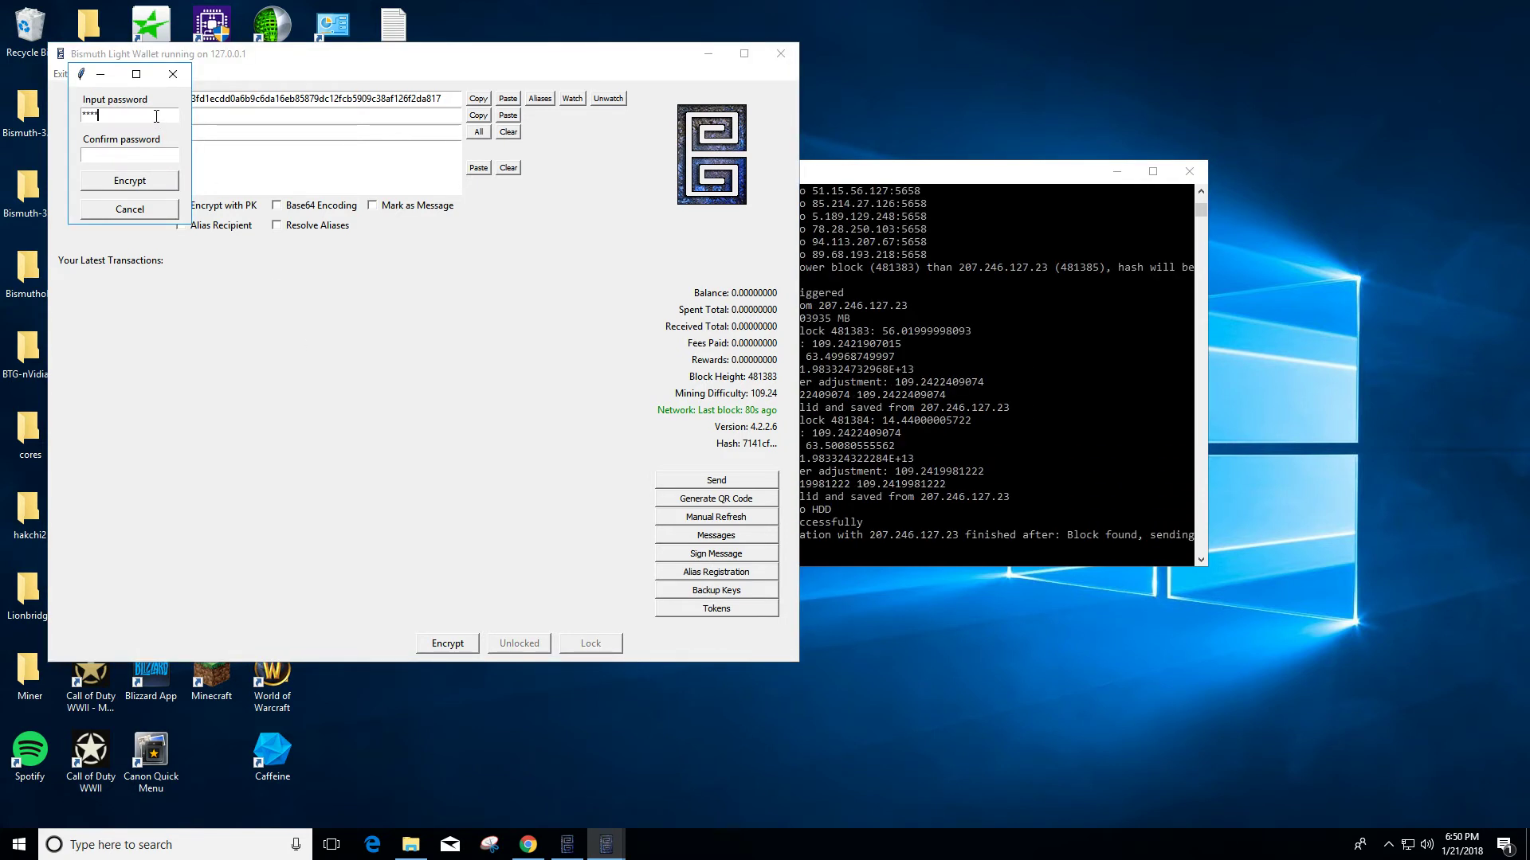
text(**)
click(144, 152)
text(****)
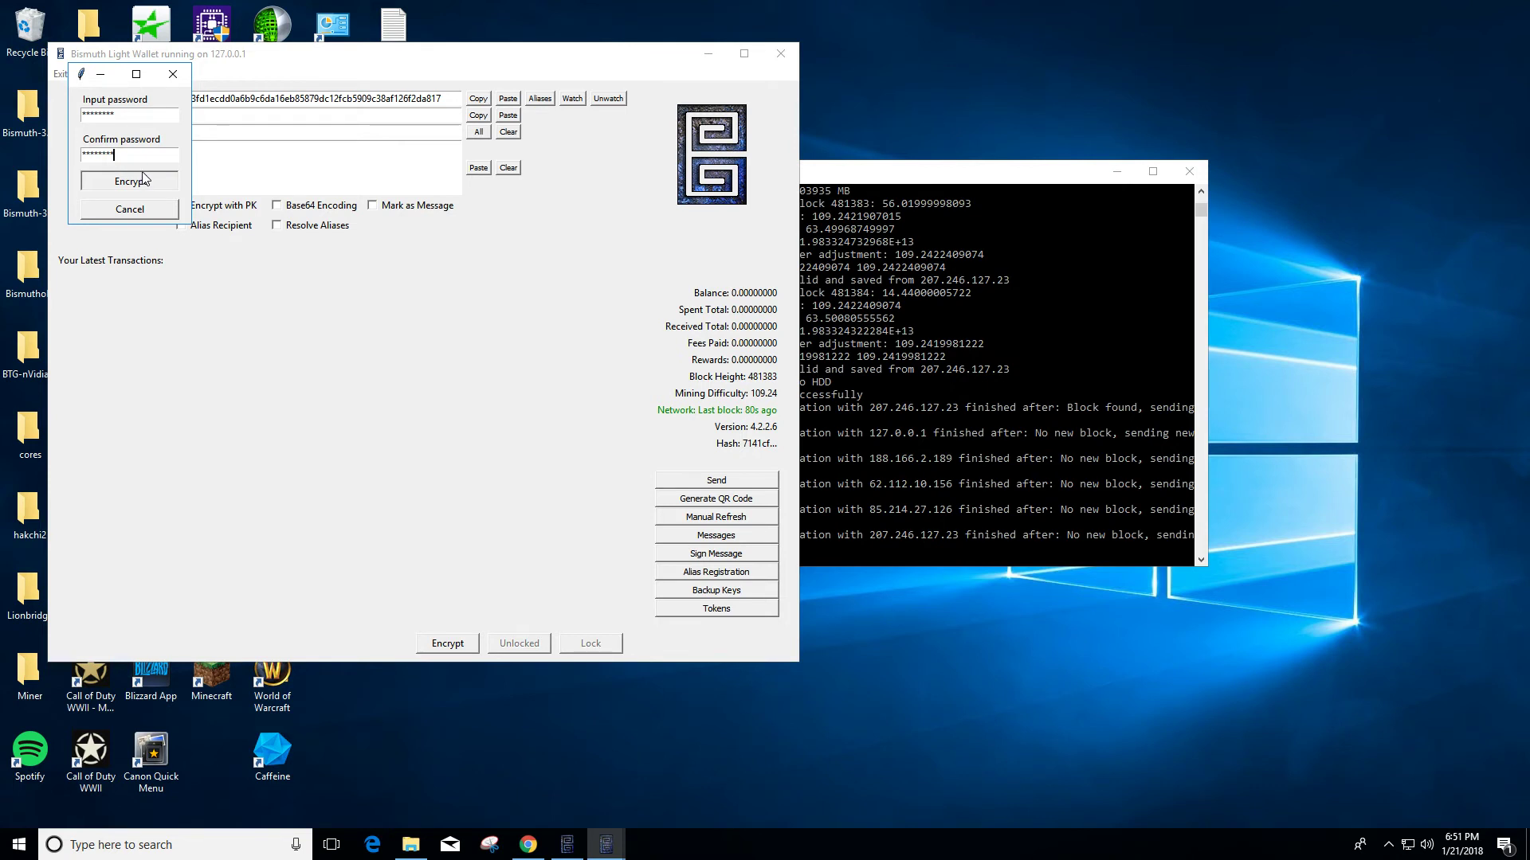
click(140, 179)
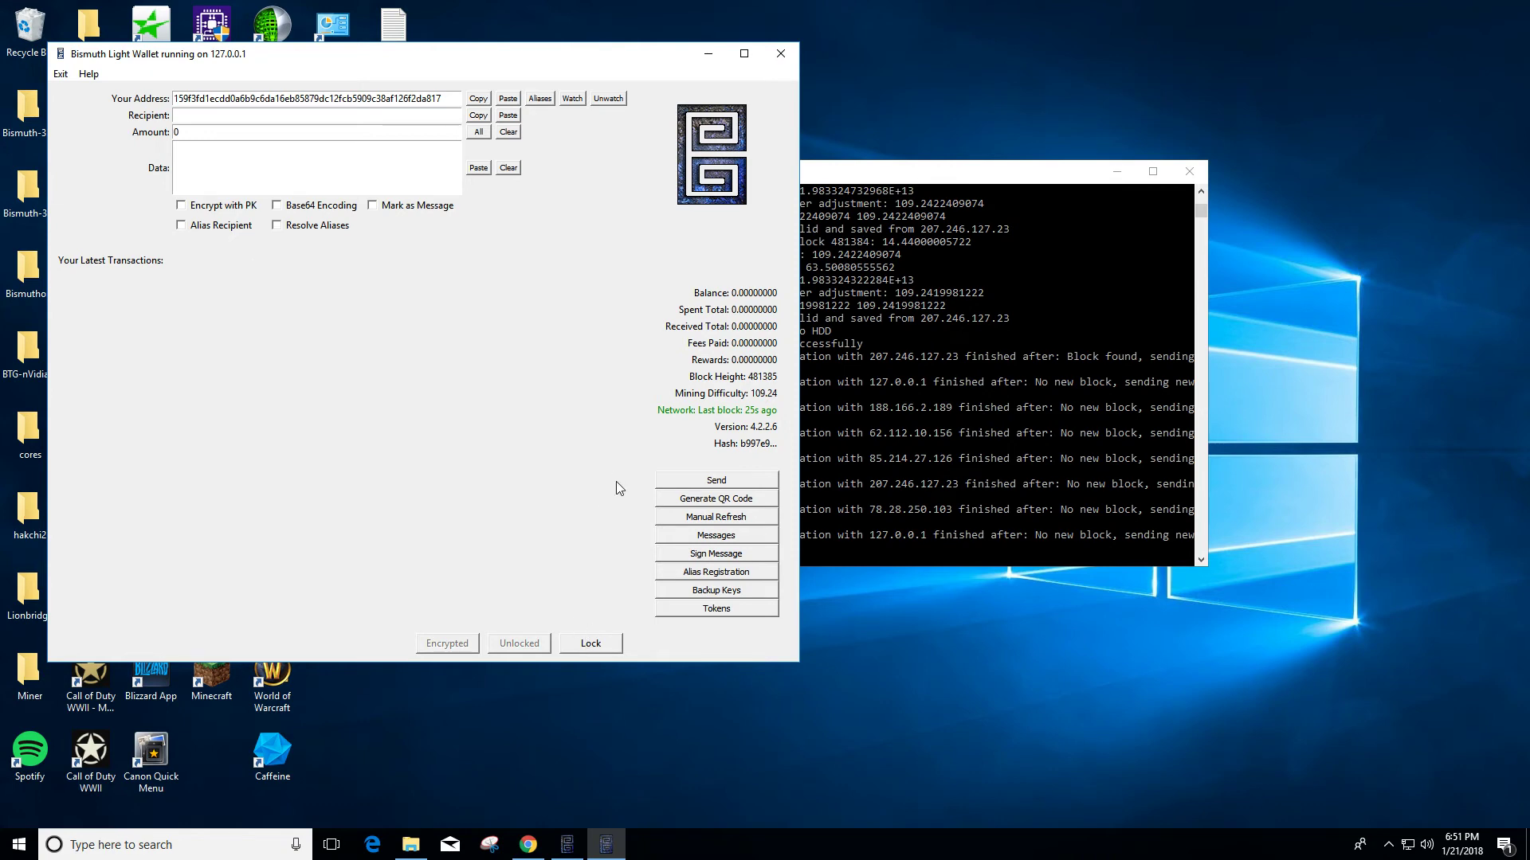
Step: Close the wallet and relaunch it from the Wallet desktop shortcut
click(781, 54)
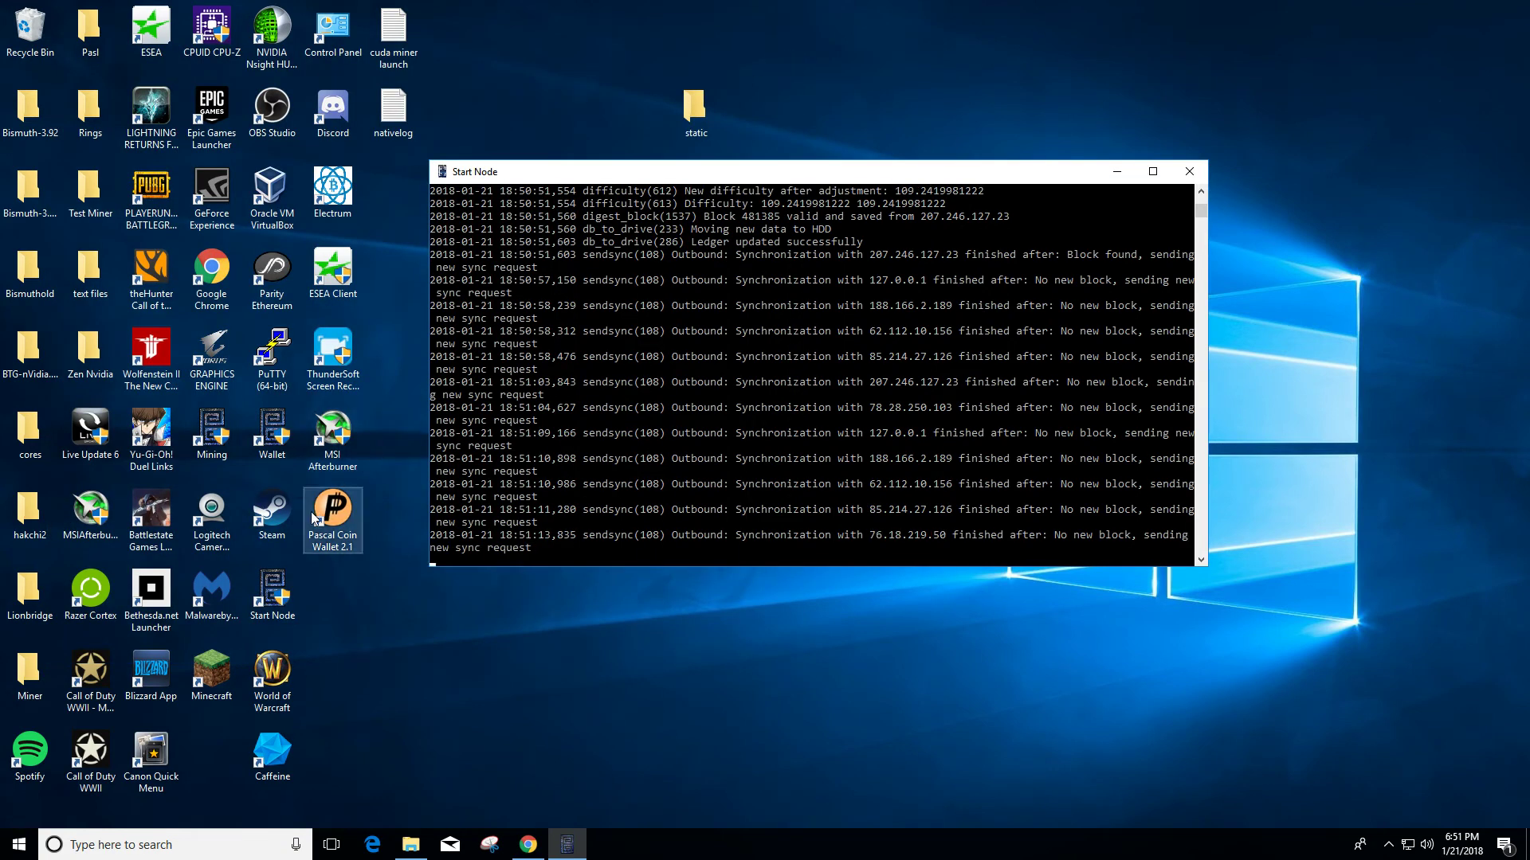
click(269, 434)
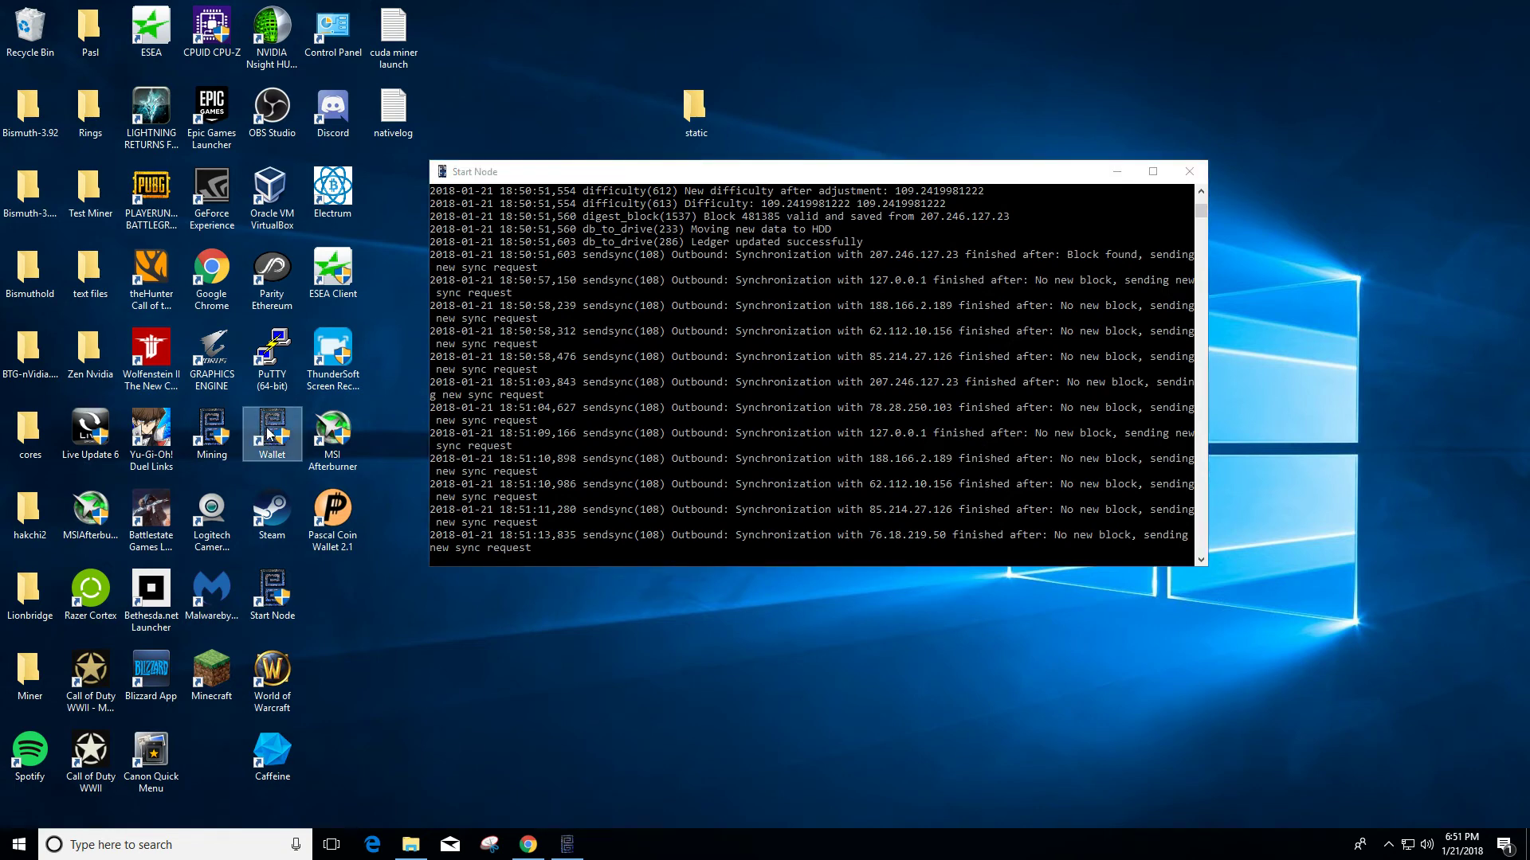
double_click(269, 434)
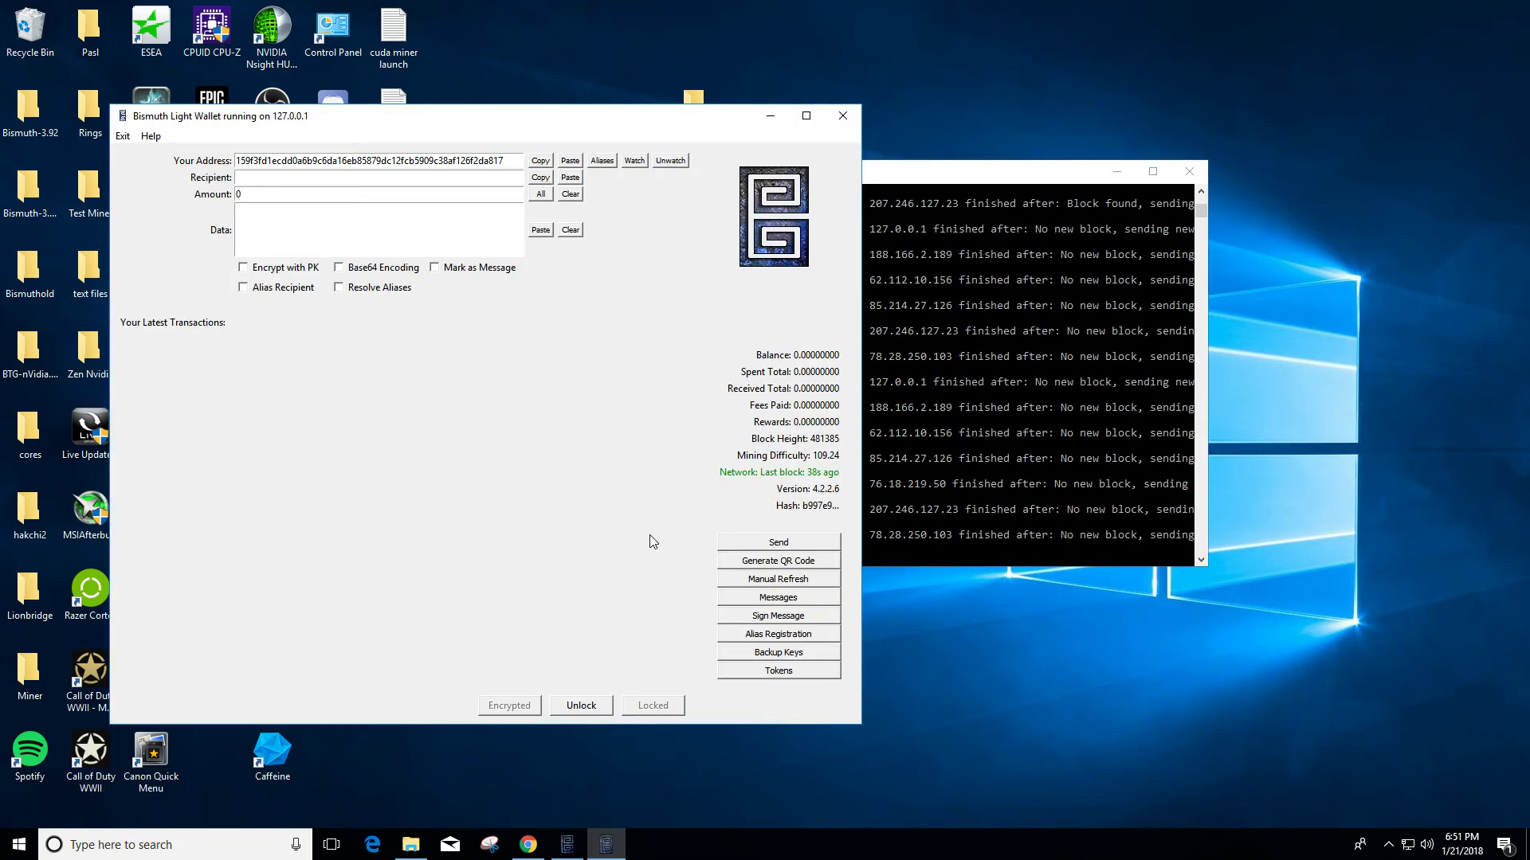
Step: Unlock the wallet, retyping the password correctly after a 'Wrong password' error
click(569, 709)
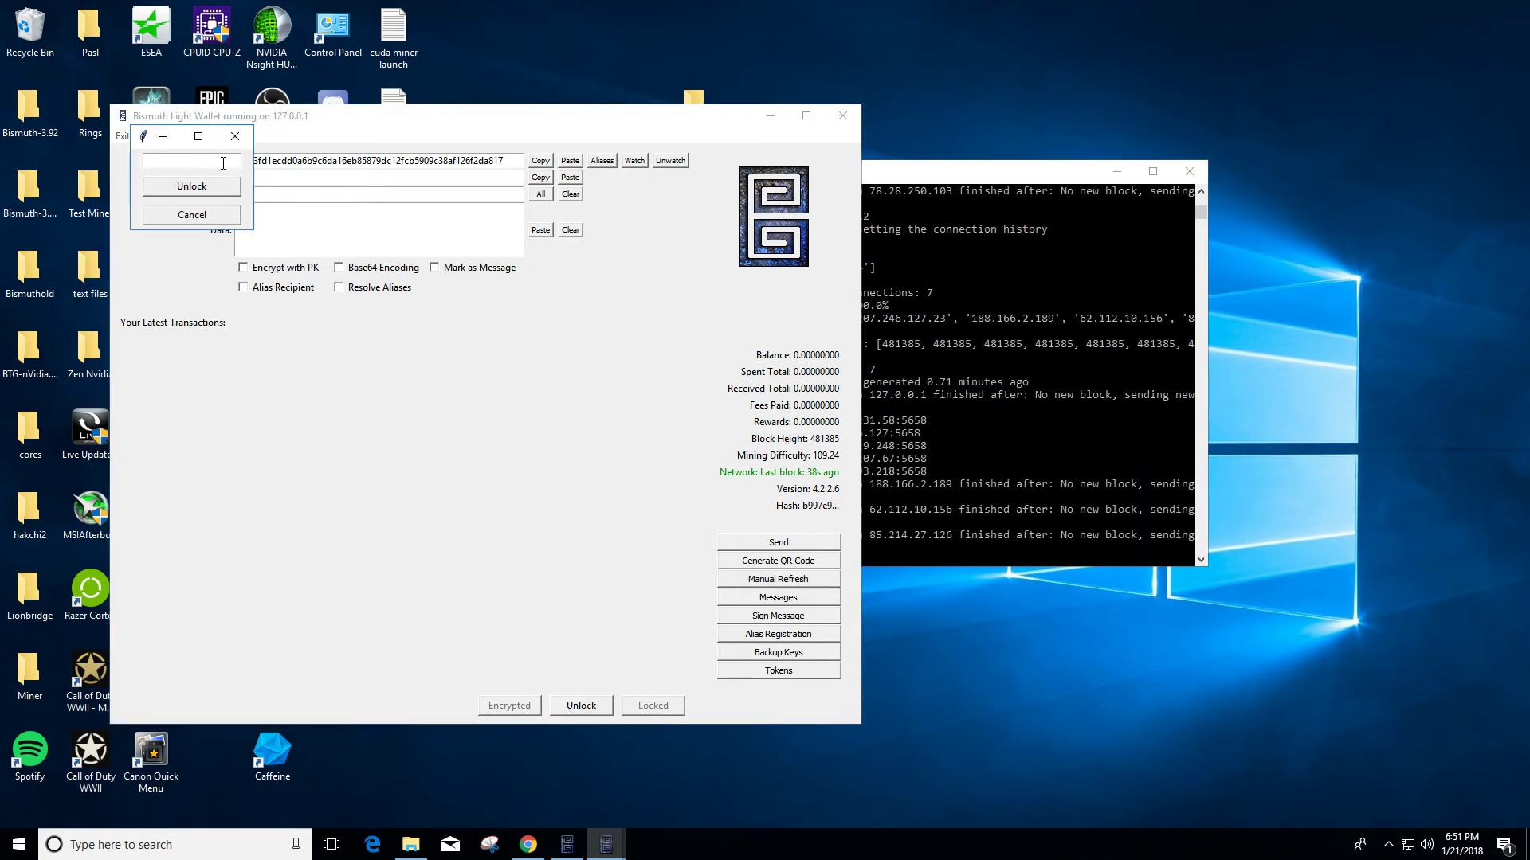
text(*******)
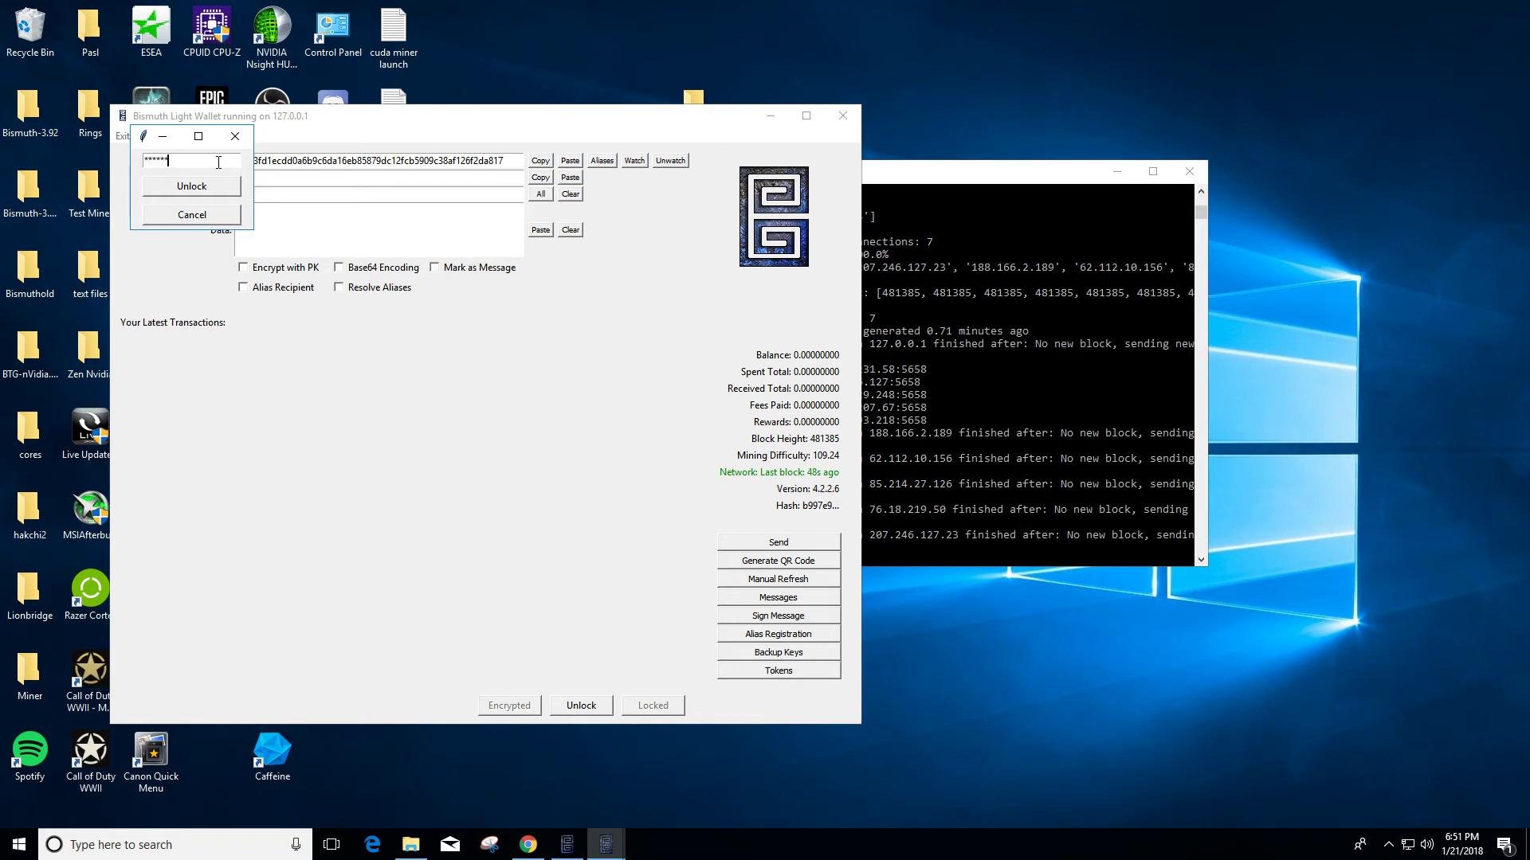
click(213, 192)
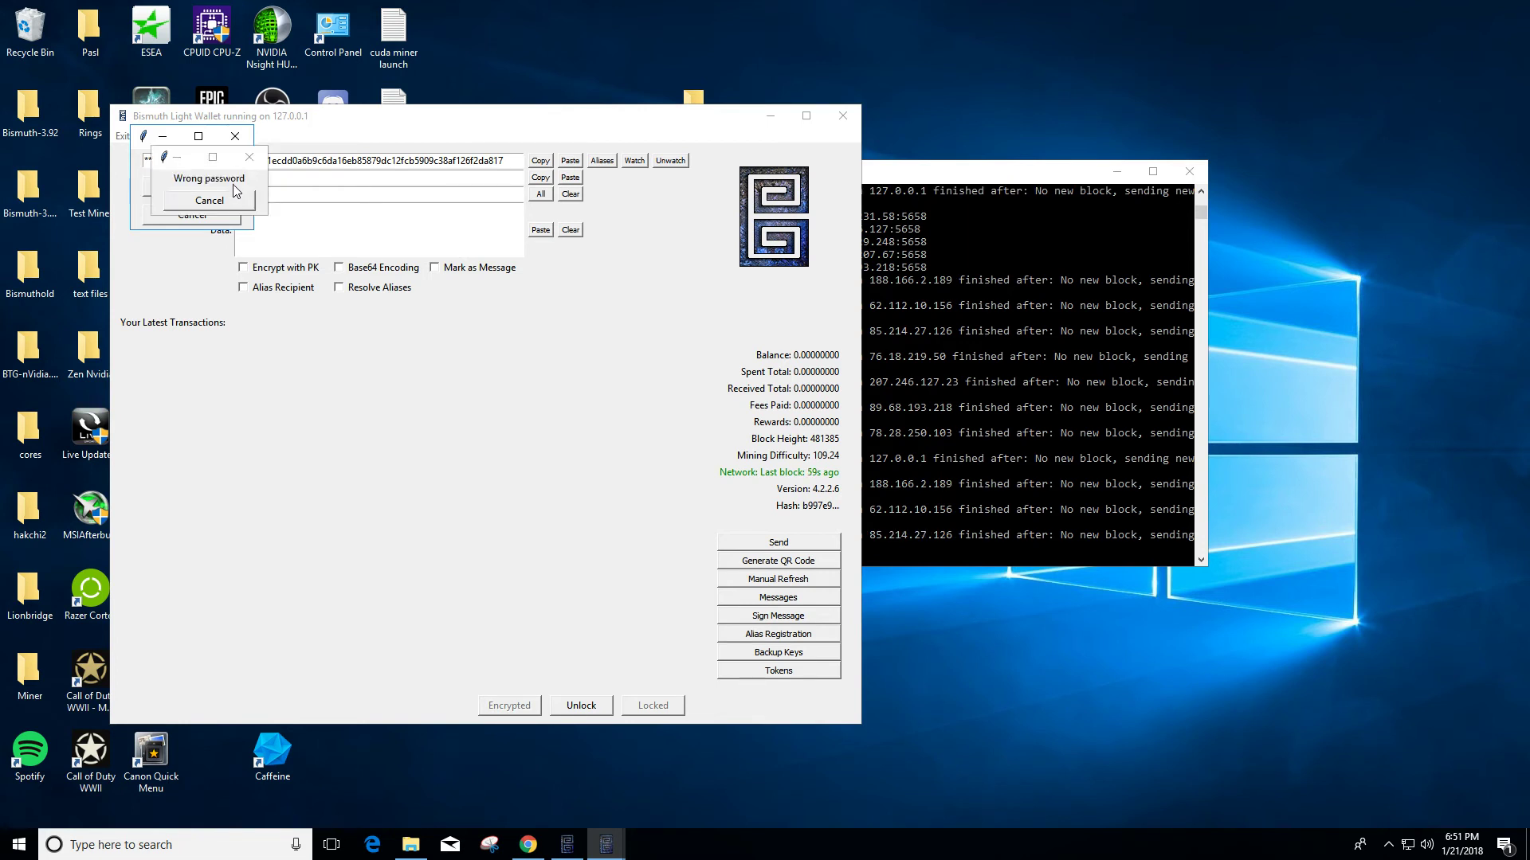
click(236, 204)
drag(187, 163, 97, 165)
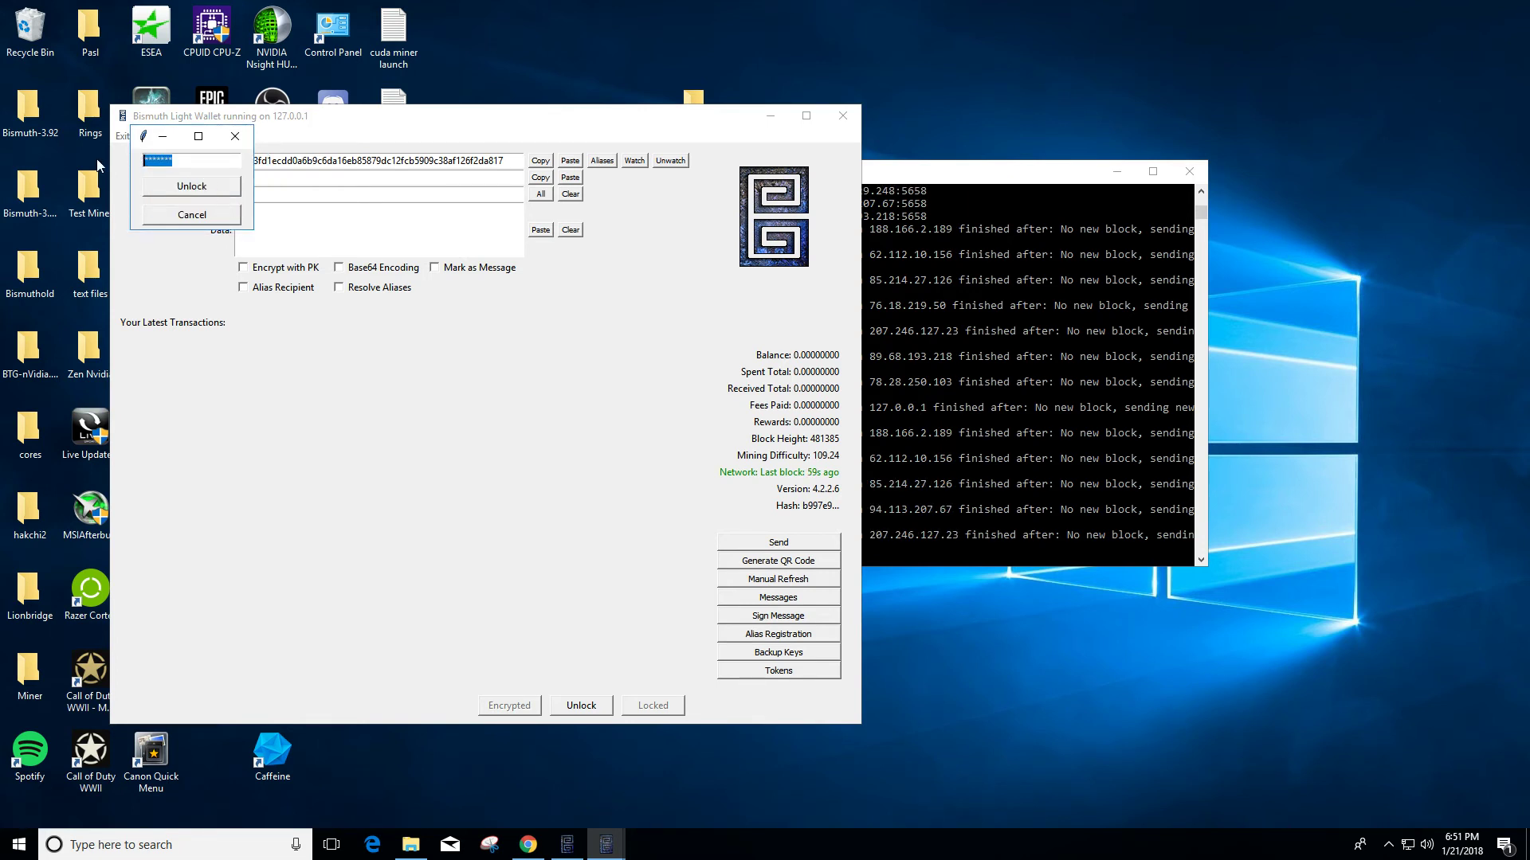
text(*****)
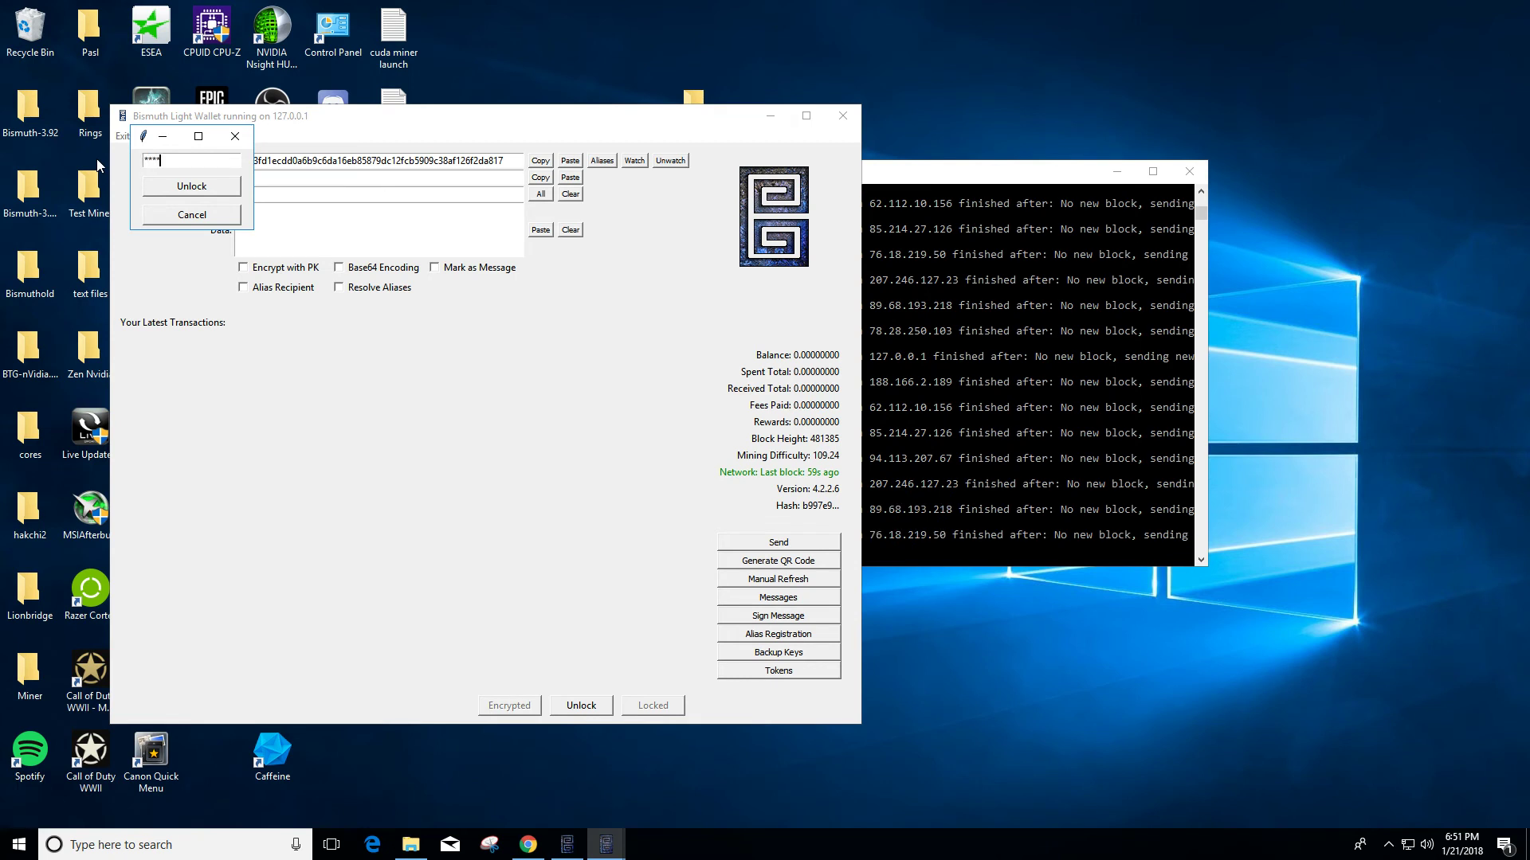
text(***)
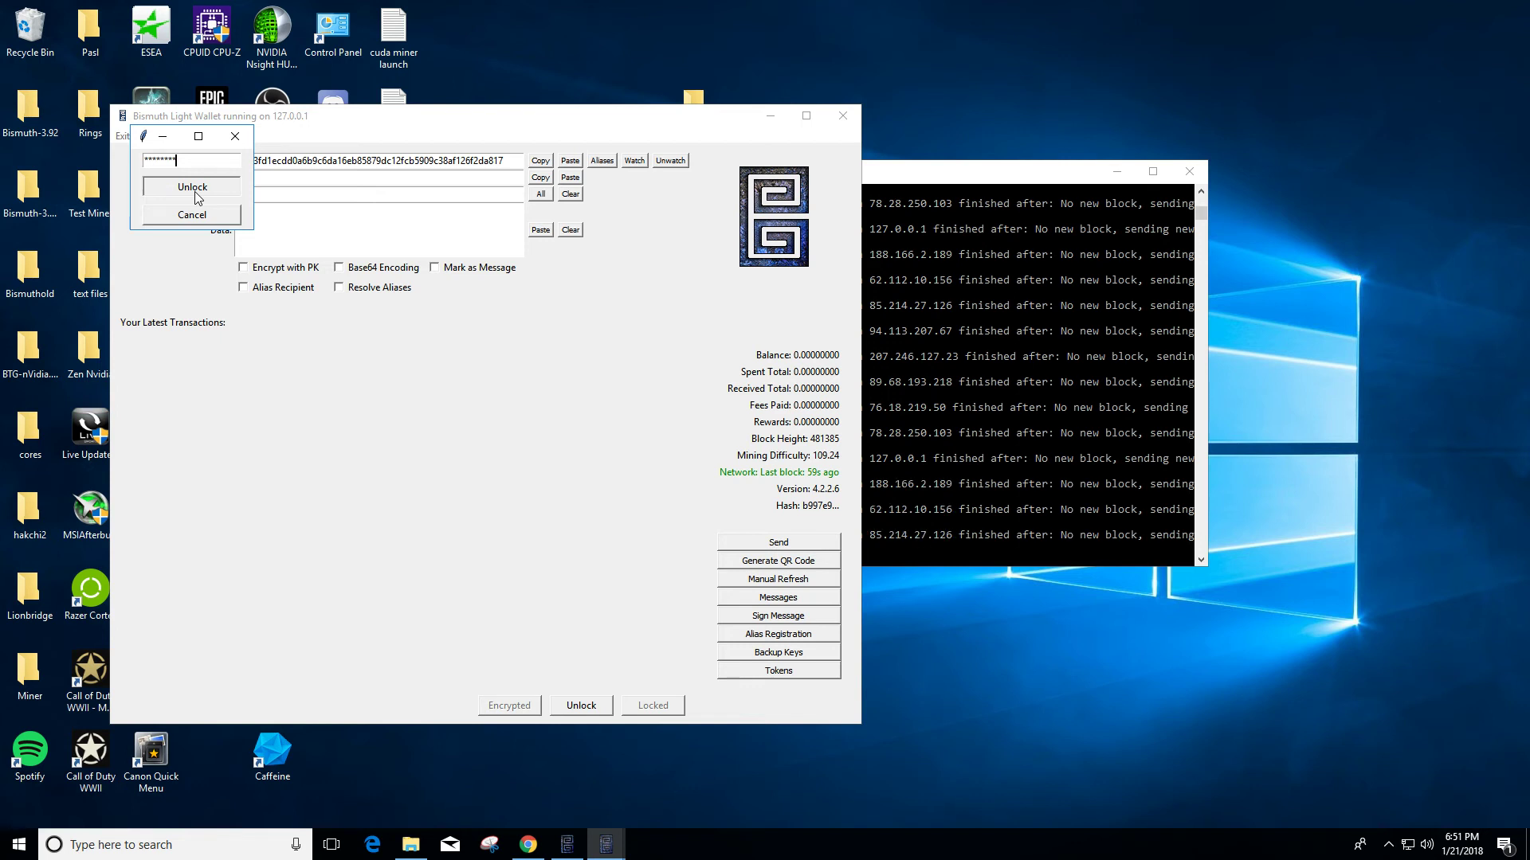
click(195, 191)
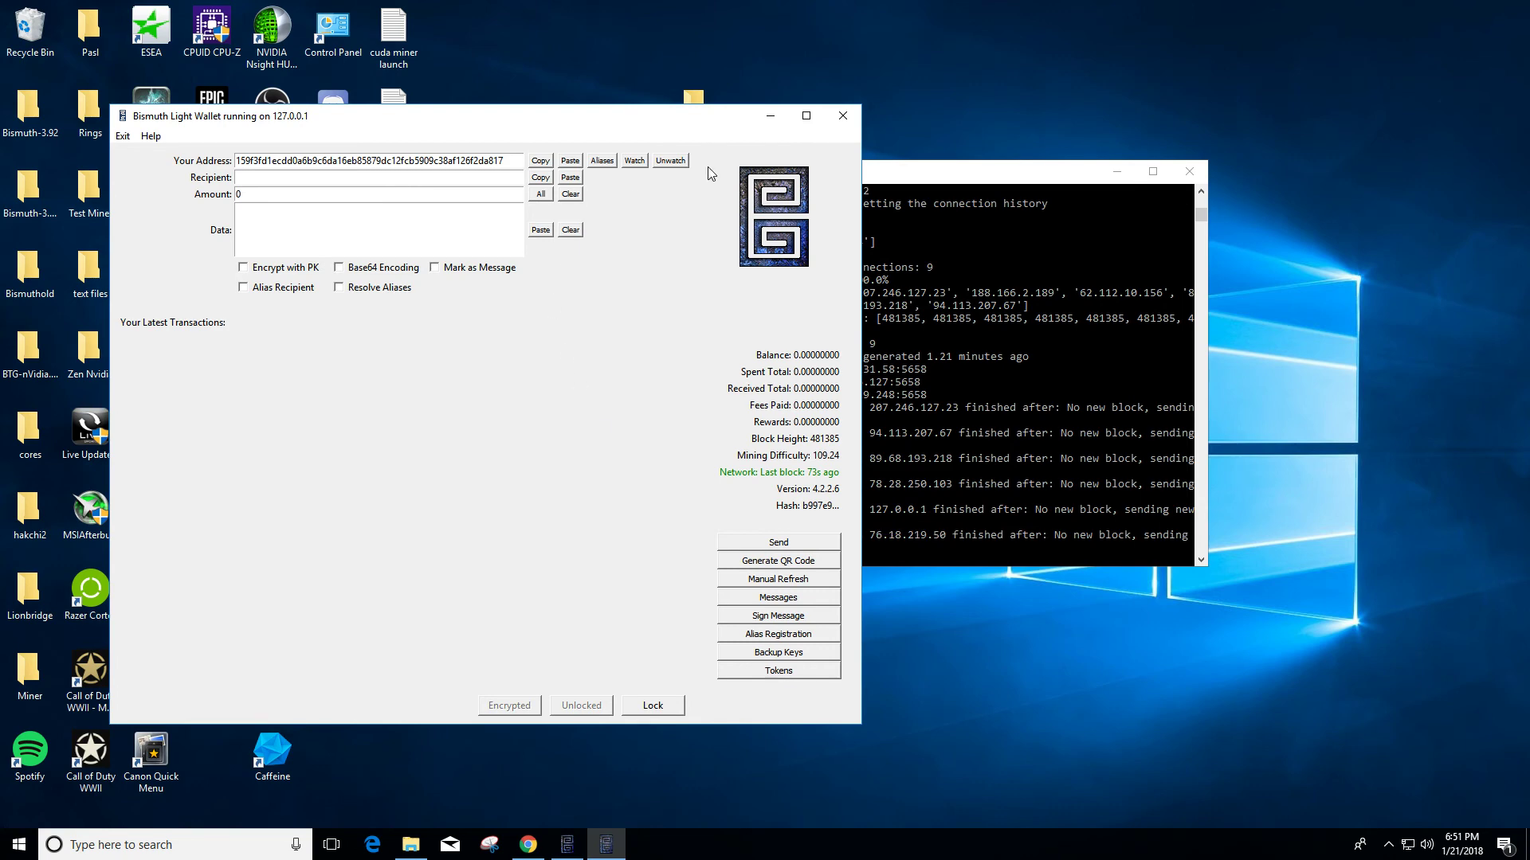
Step: Close the unlocked wallet and node console, then bring up the Bismuth folder in Explorer
click(842, 116)
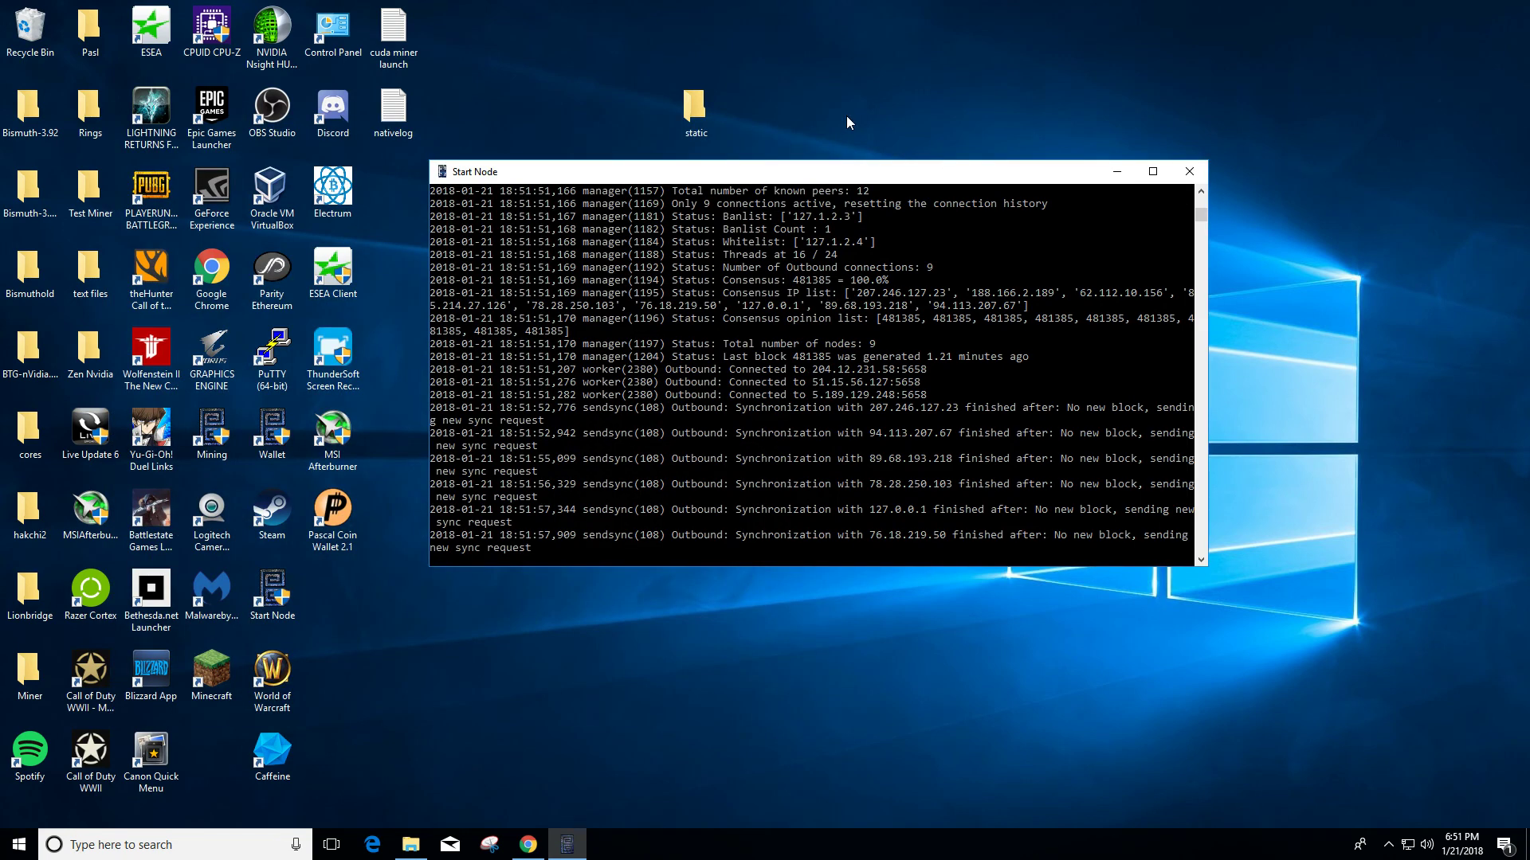
click(1191, 175)
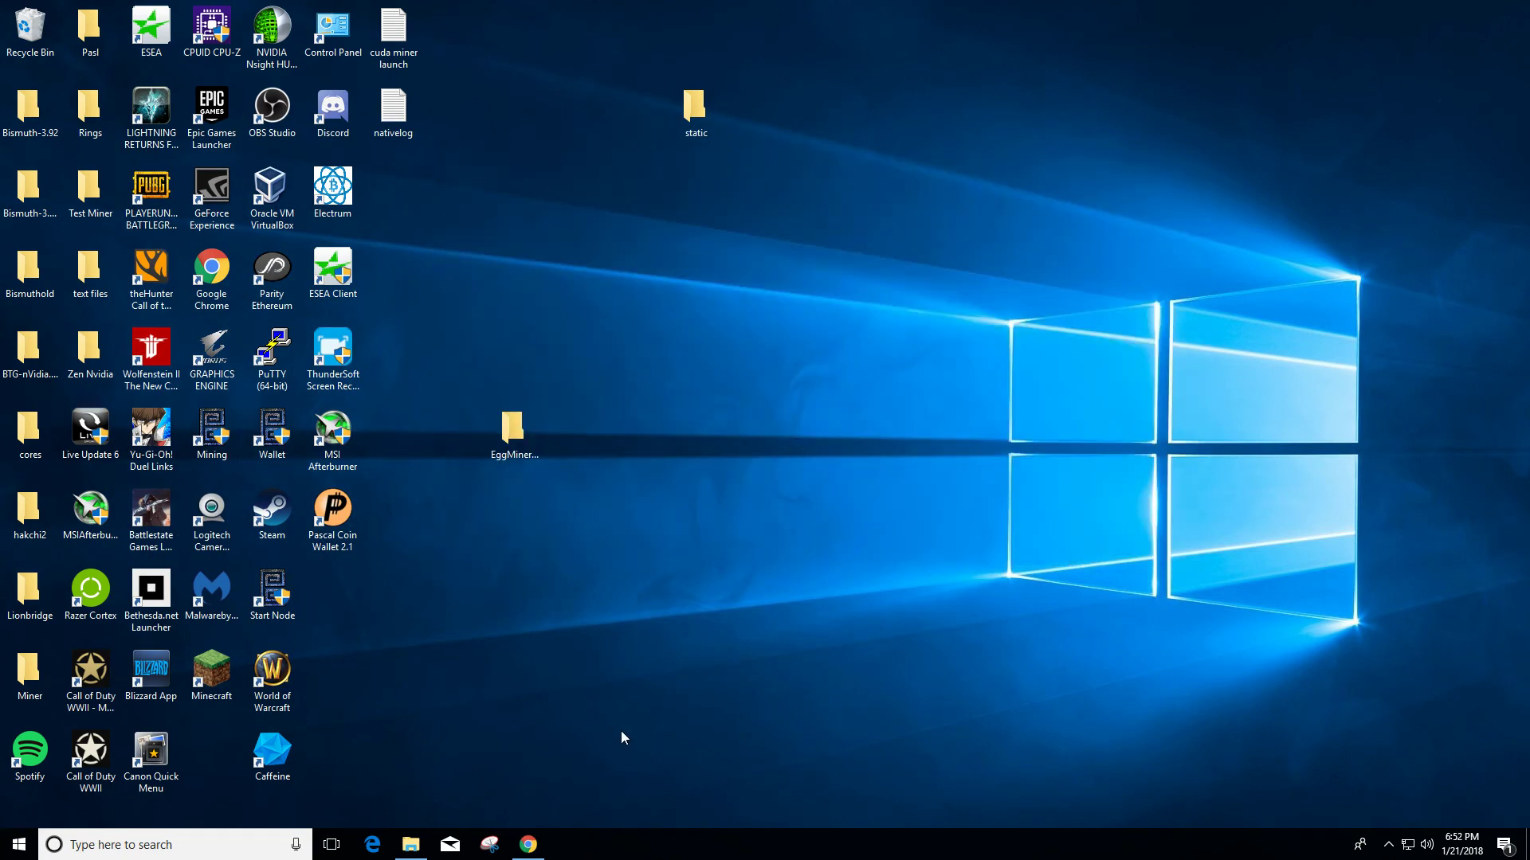
click(411, 842)
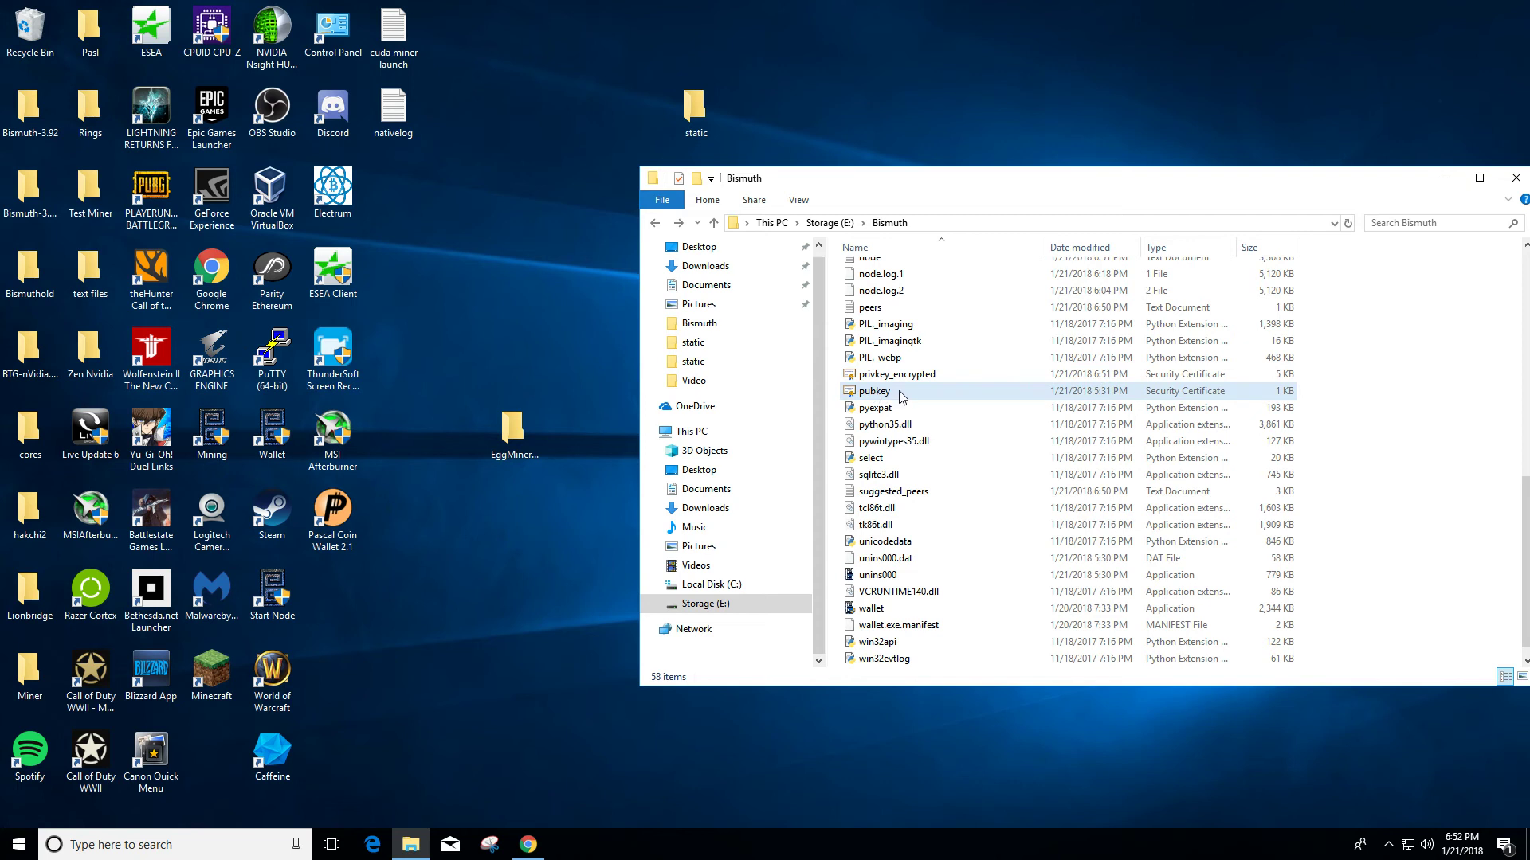
Step: Inspect the privkey_encrypted (5 KB) and pubkey files, then return the list to the top
click(886, 391)
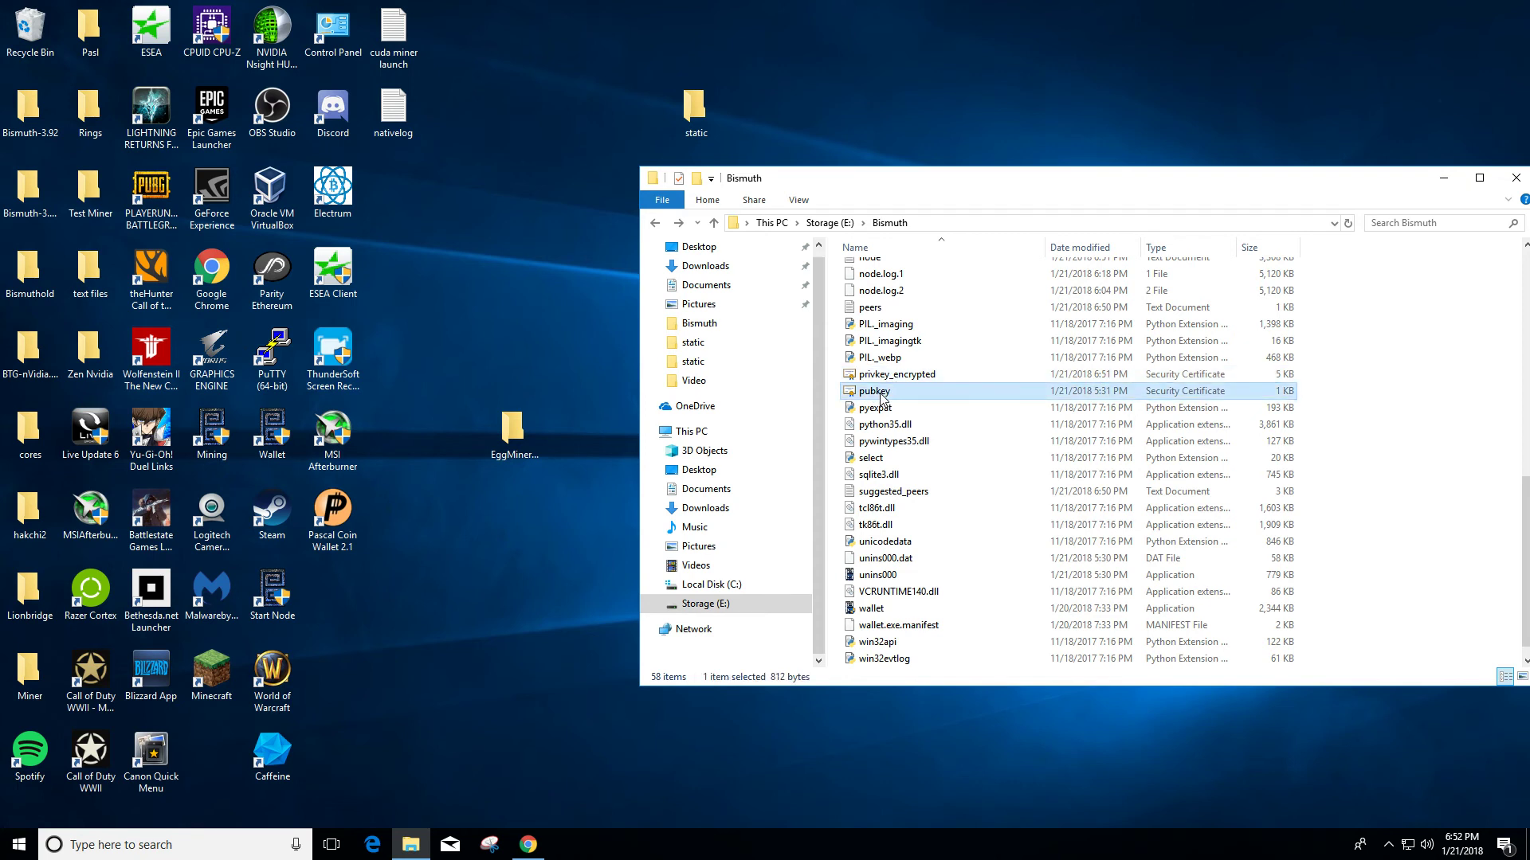
click(891, 376)
click(891, 392)
drag(962, 181, 801, 175)
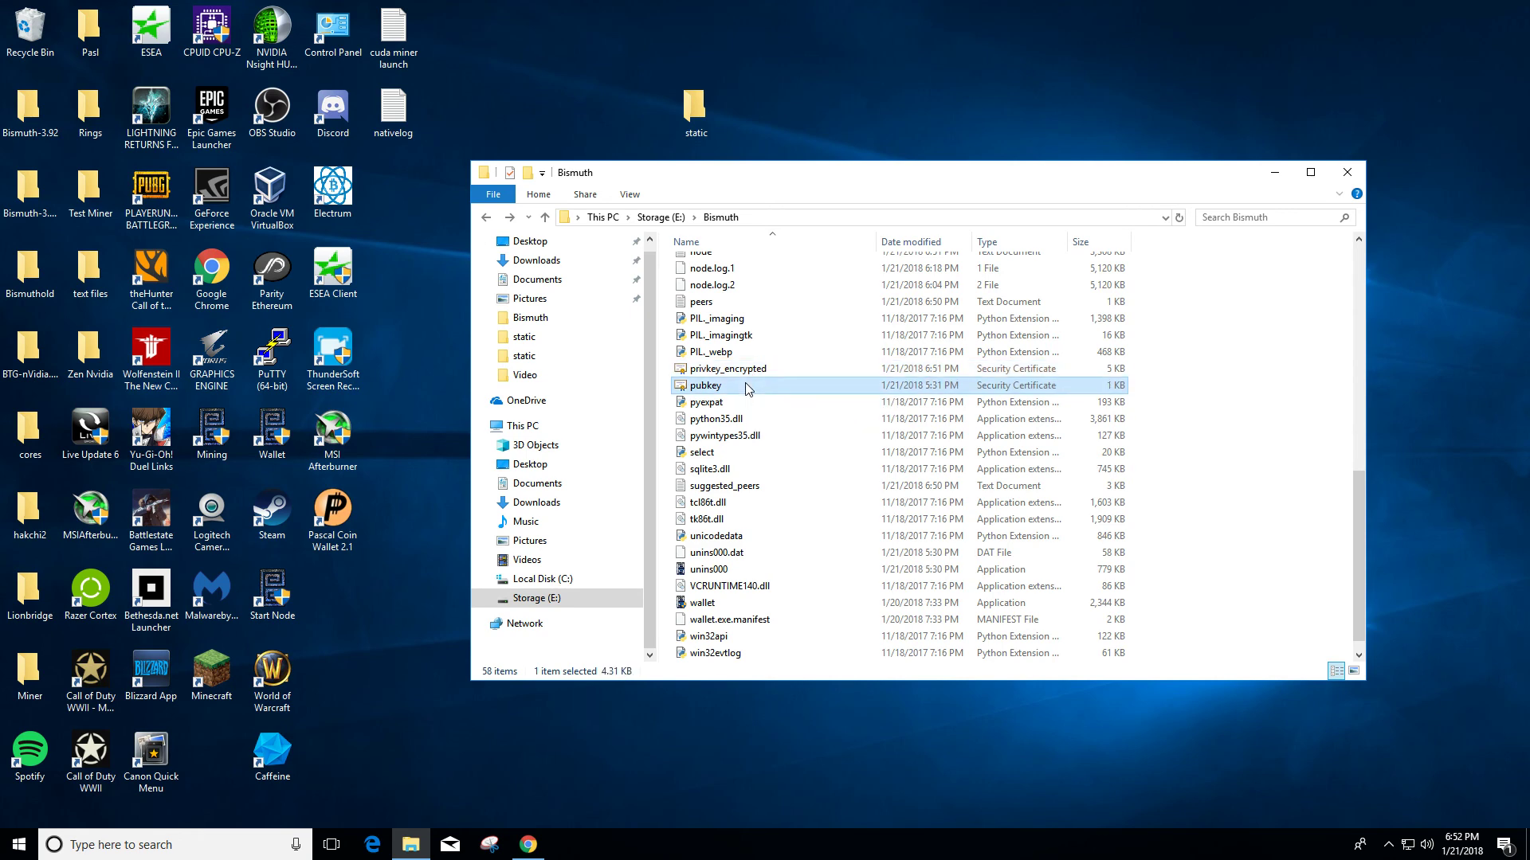
click(749, 375)
click(745, 385)
scroll(775, 437, down, 1)
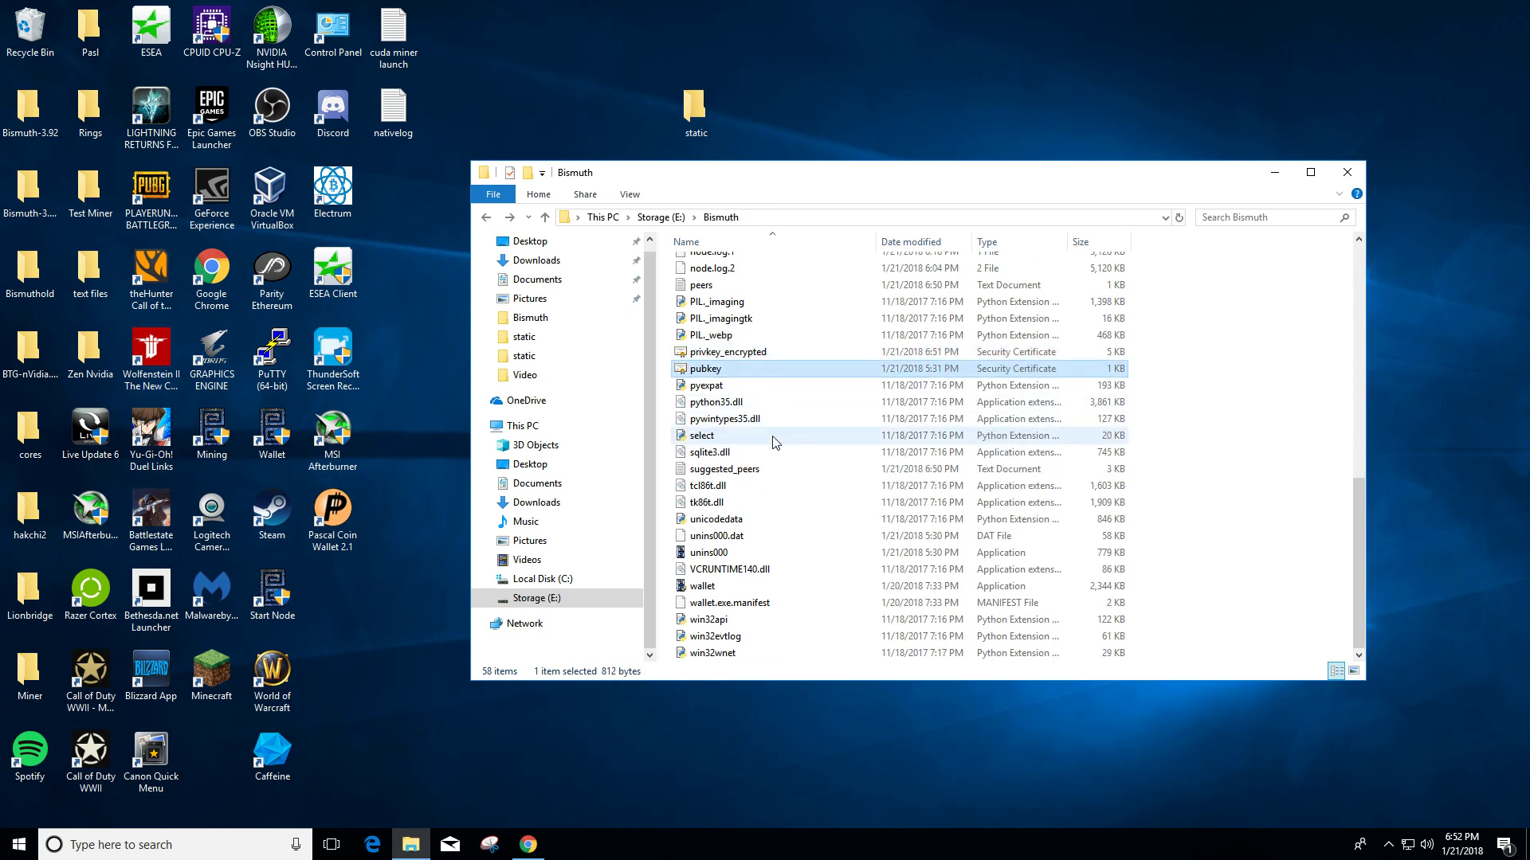
scroll(787, 451, up, 7)
scroll(787, 452, up, 5)
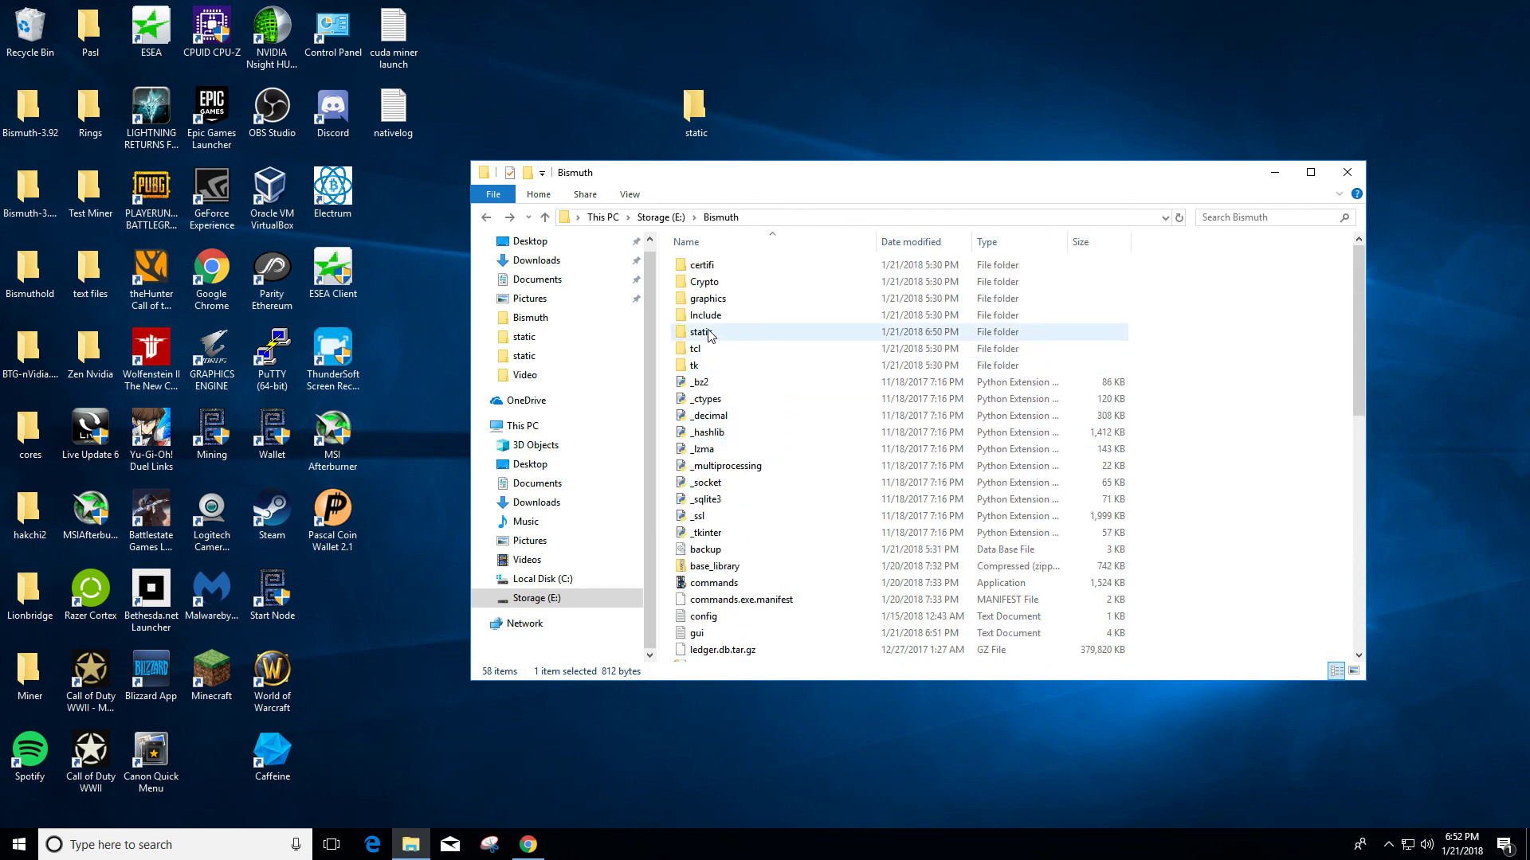
mouse_move(709, 337)
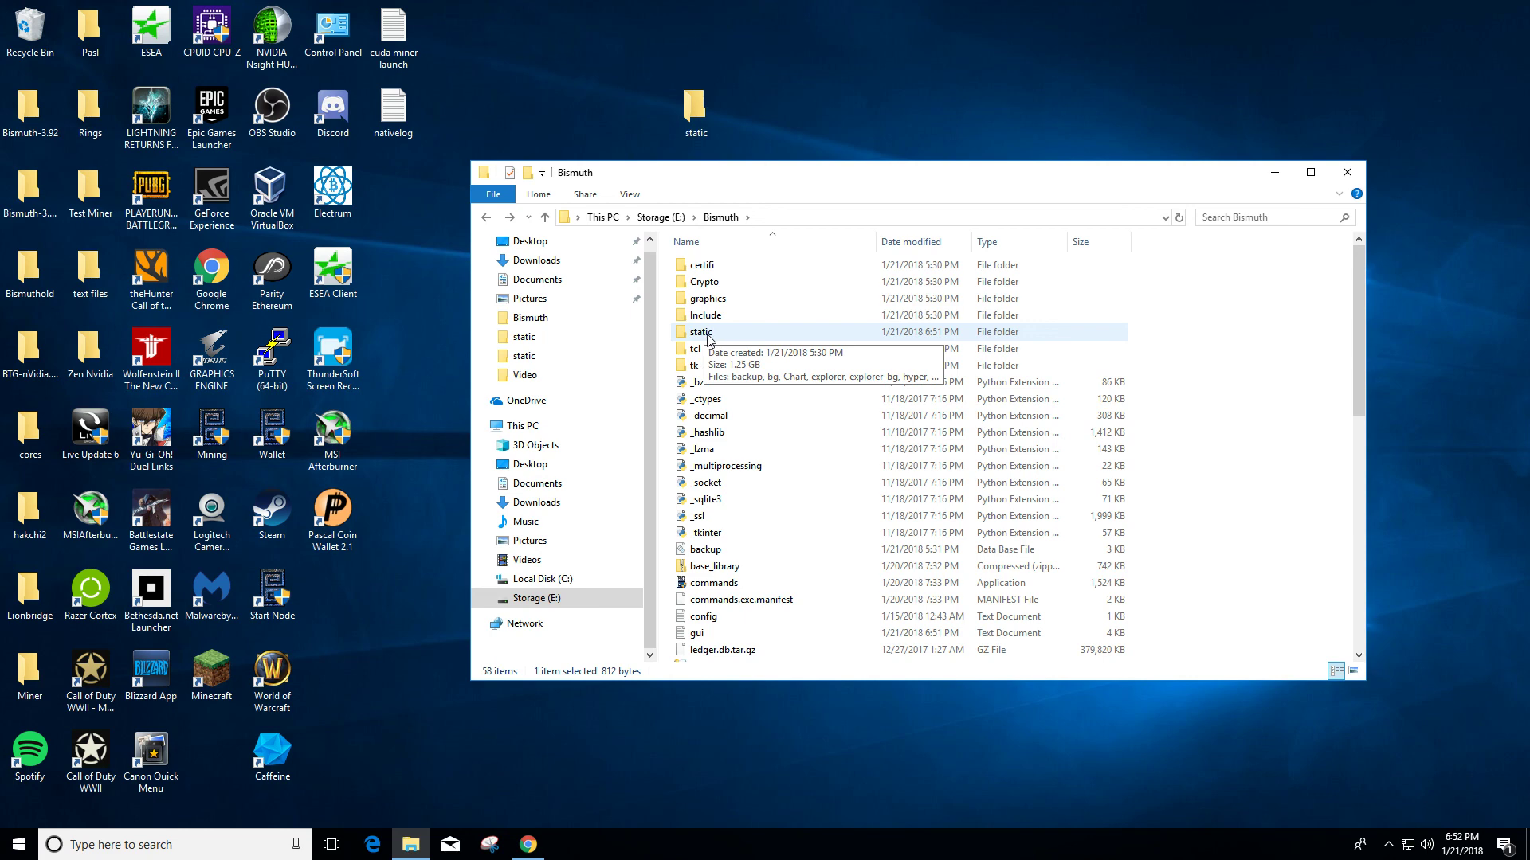
double_click(709, 336)
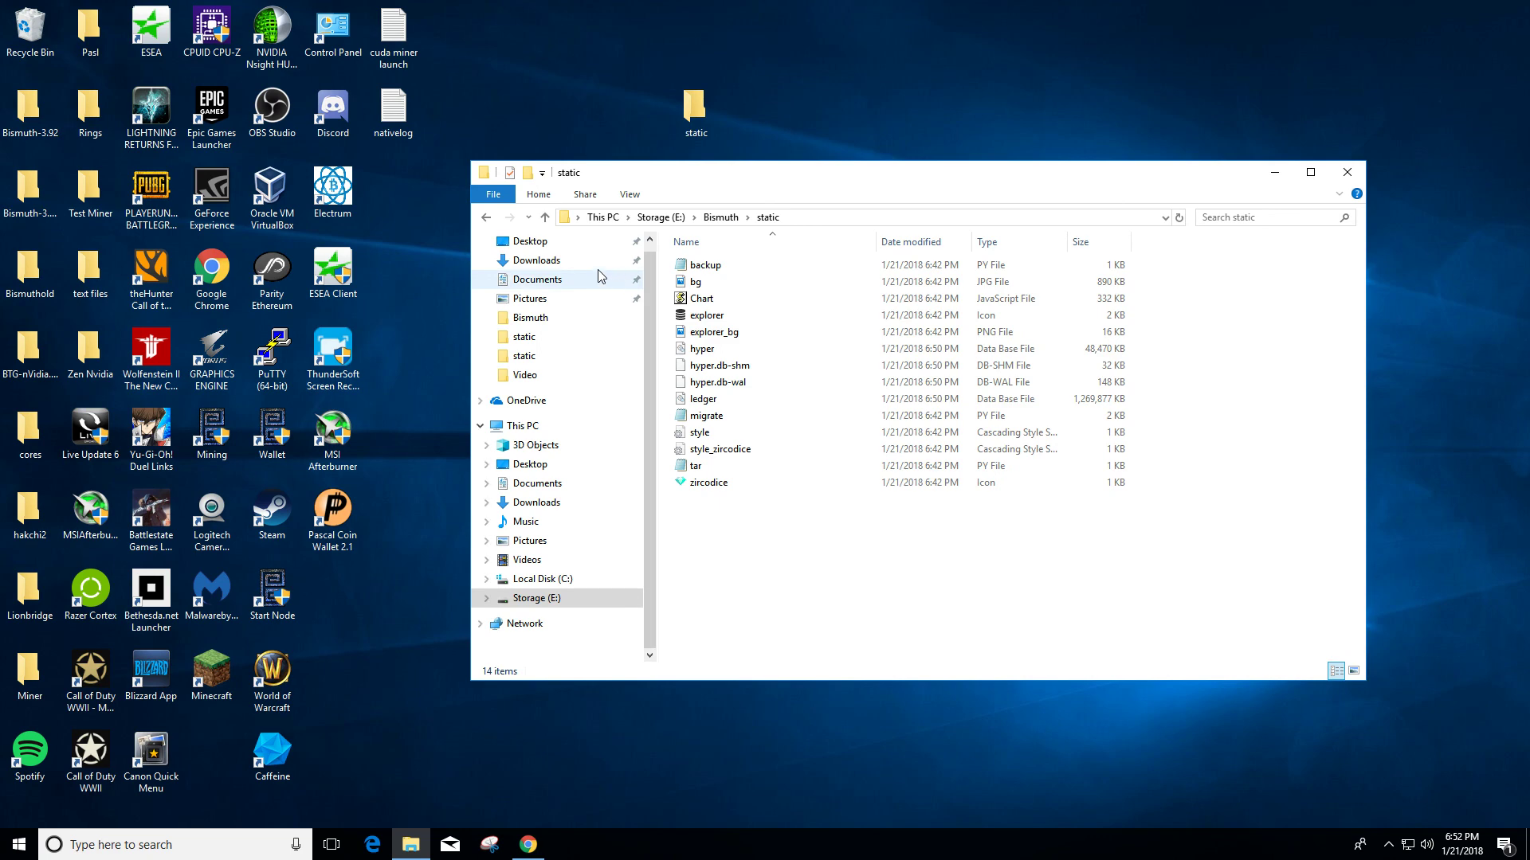
click(489, 219)
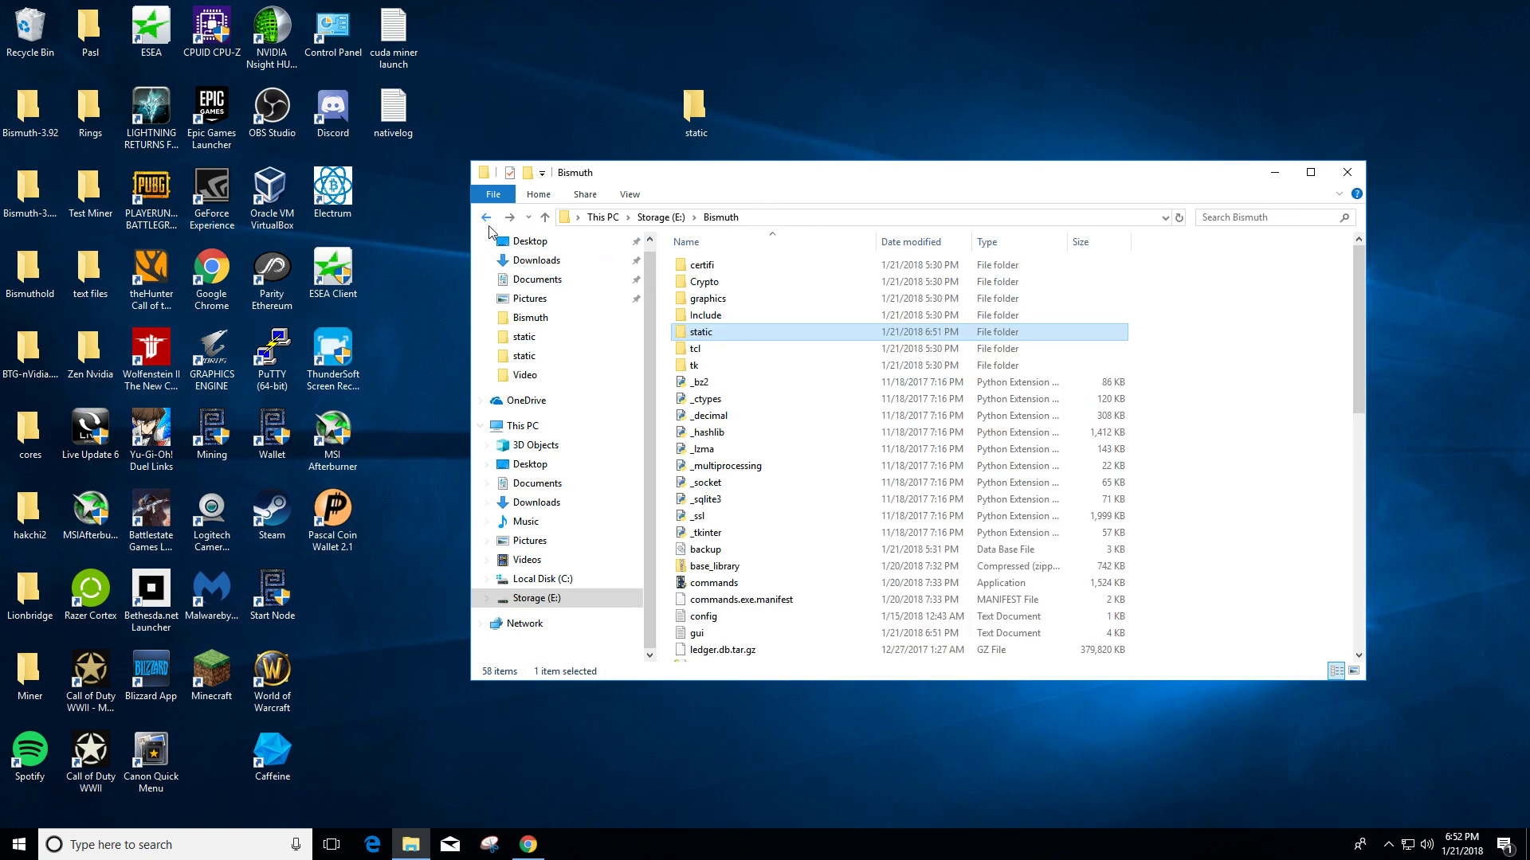
double_click(700, 328)
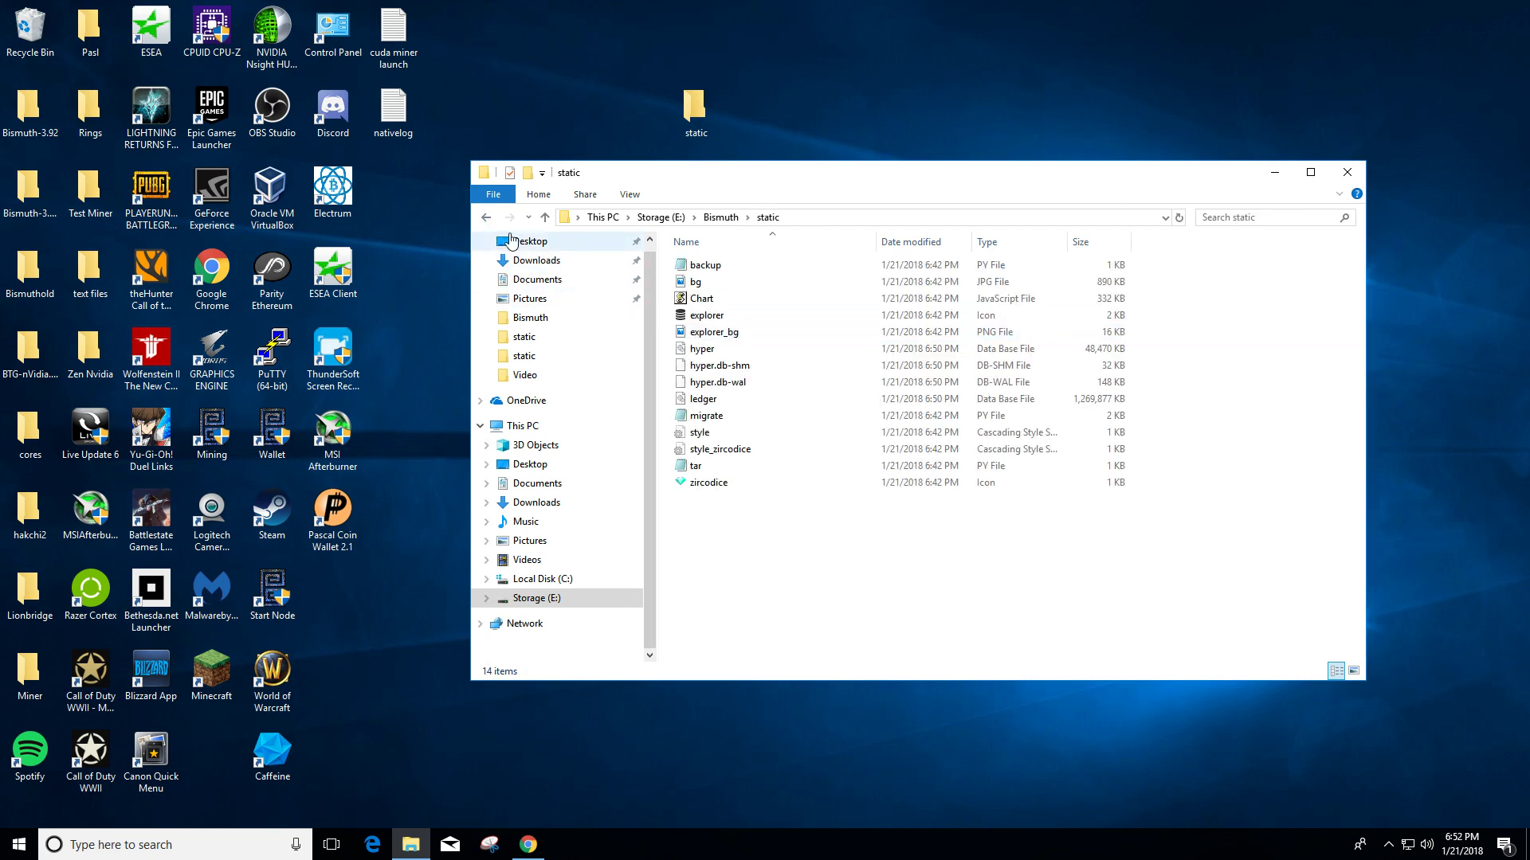
click(486, 217)
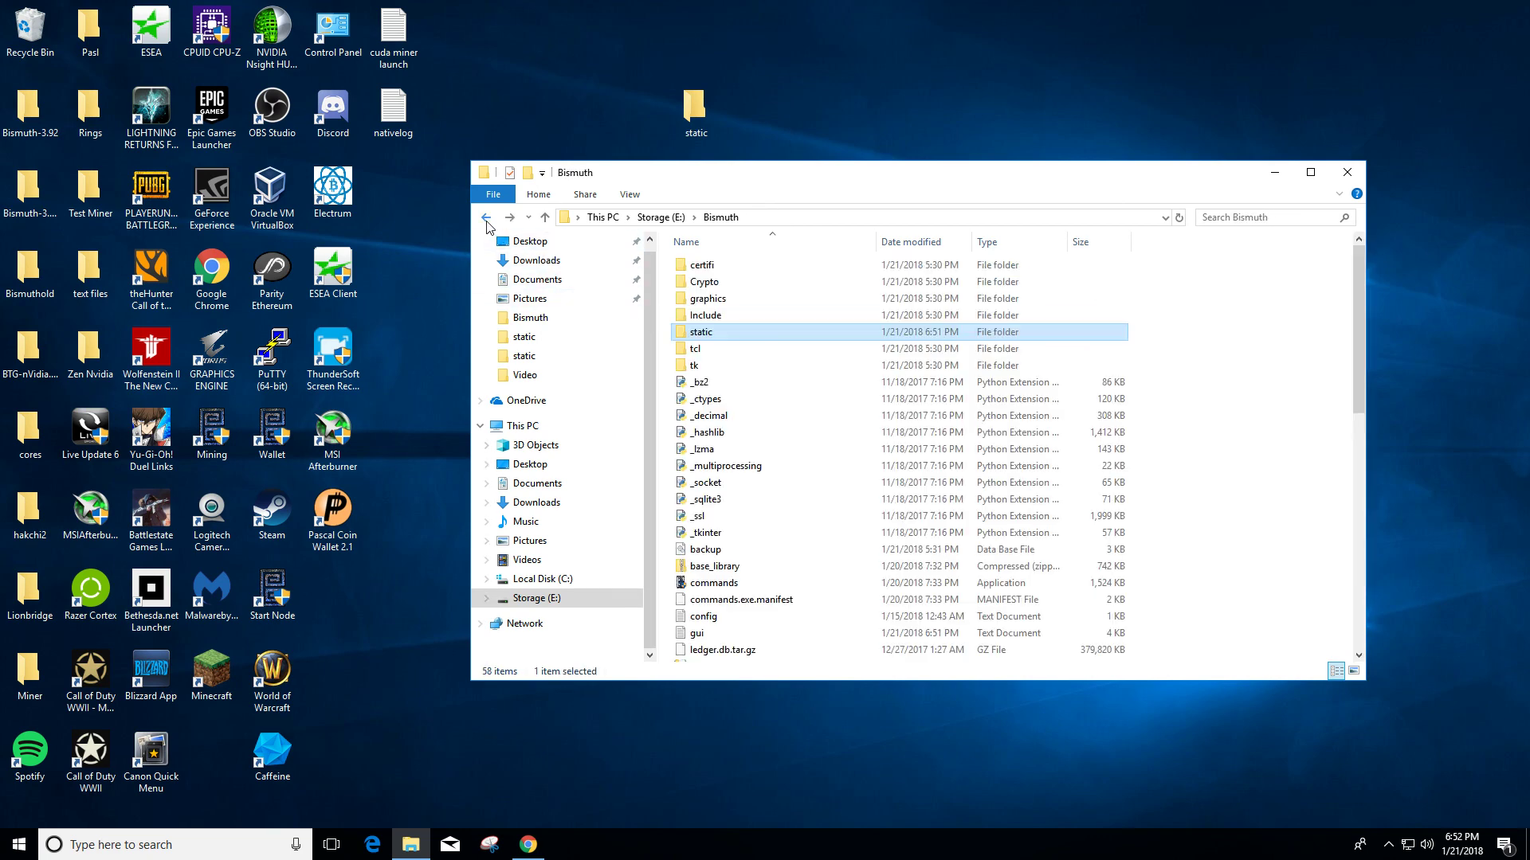
Step: Close the Bismuth folder window and reveal the hidden system tray icons
click(1356, 176)
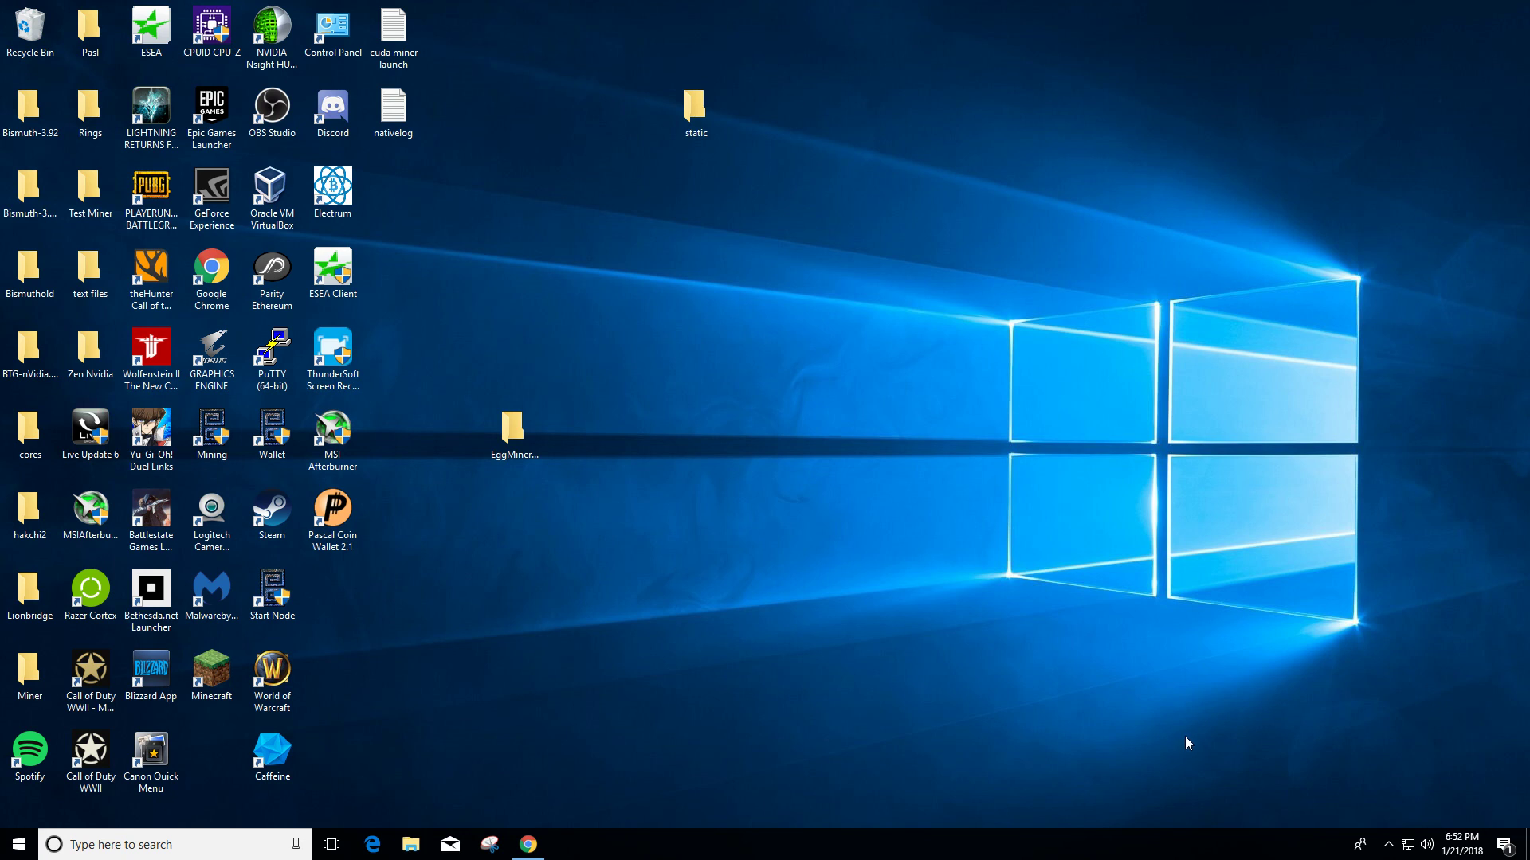
click(1389, 846)
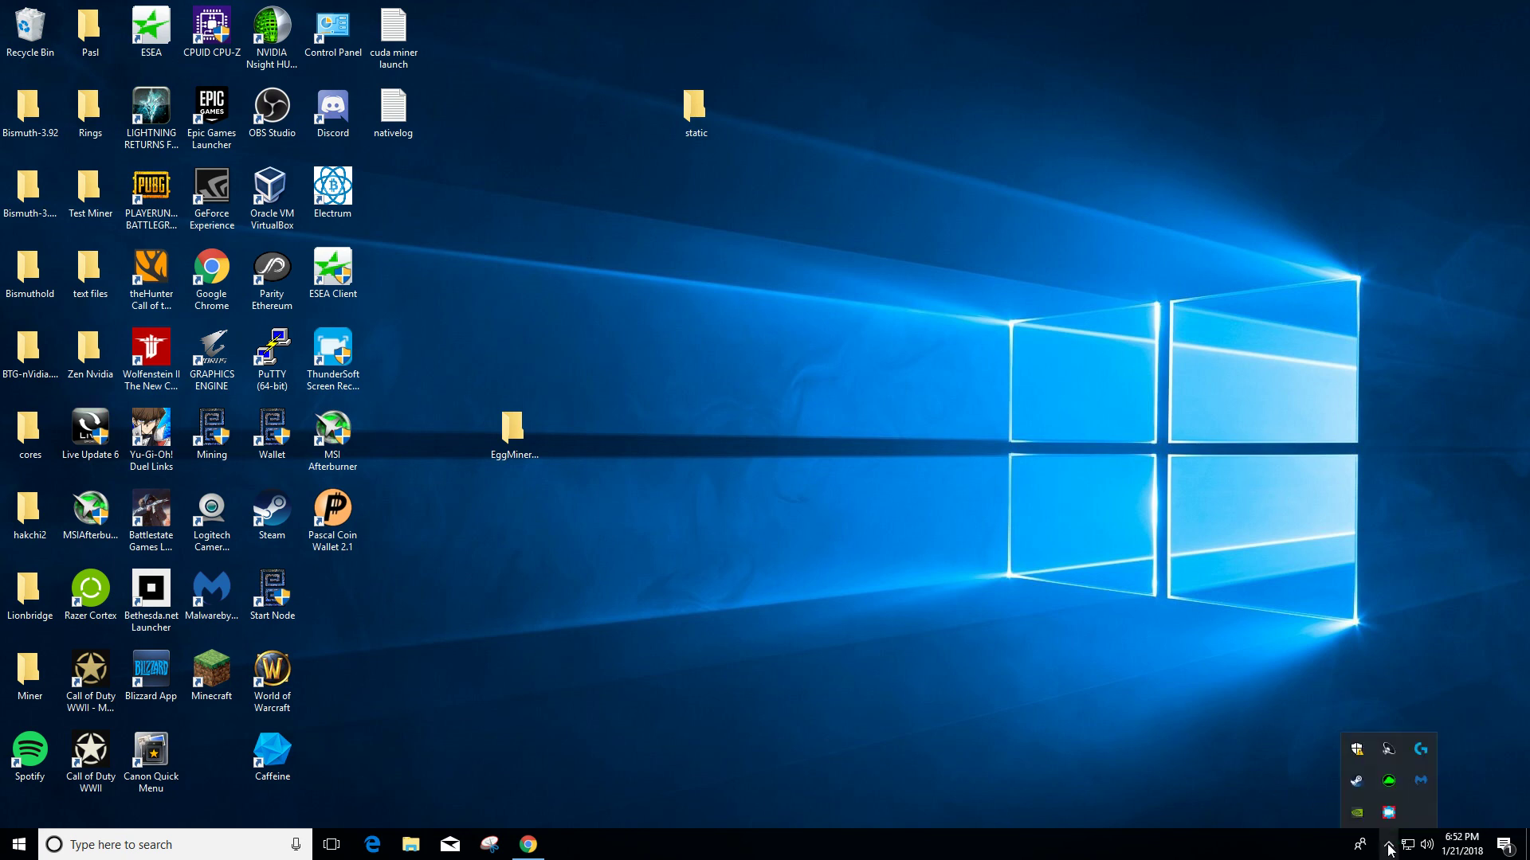